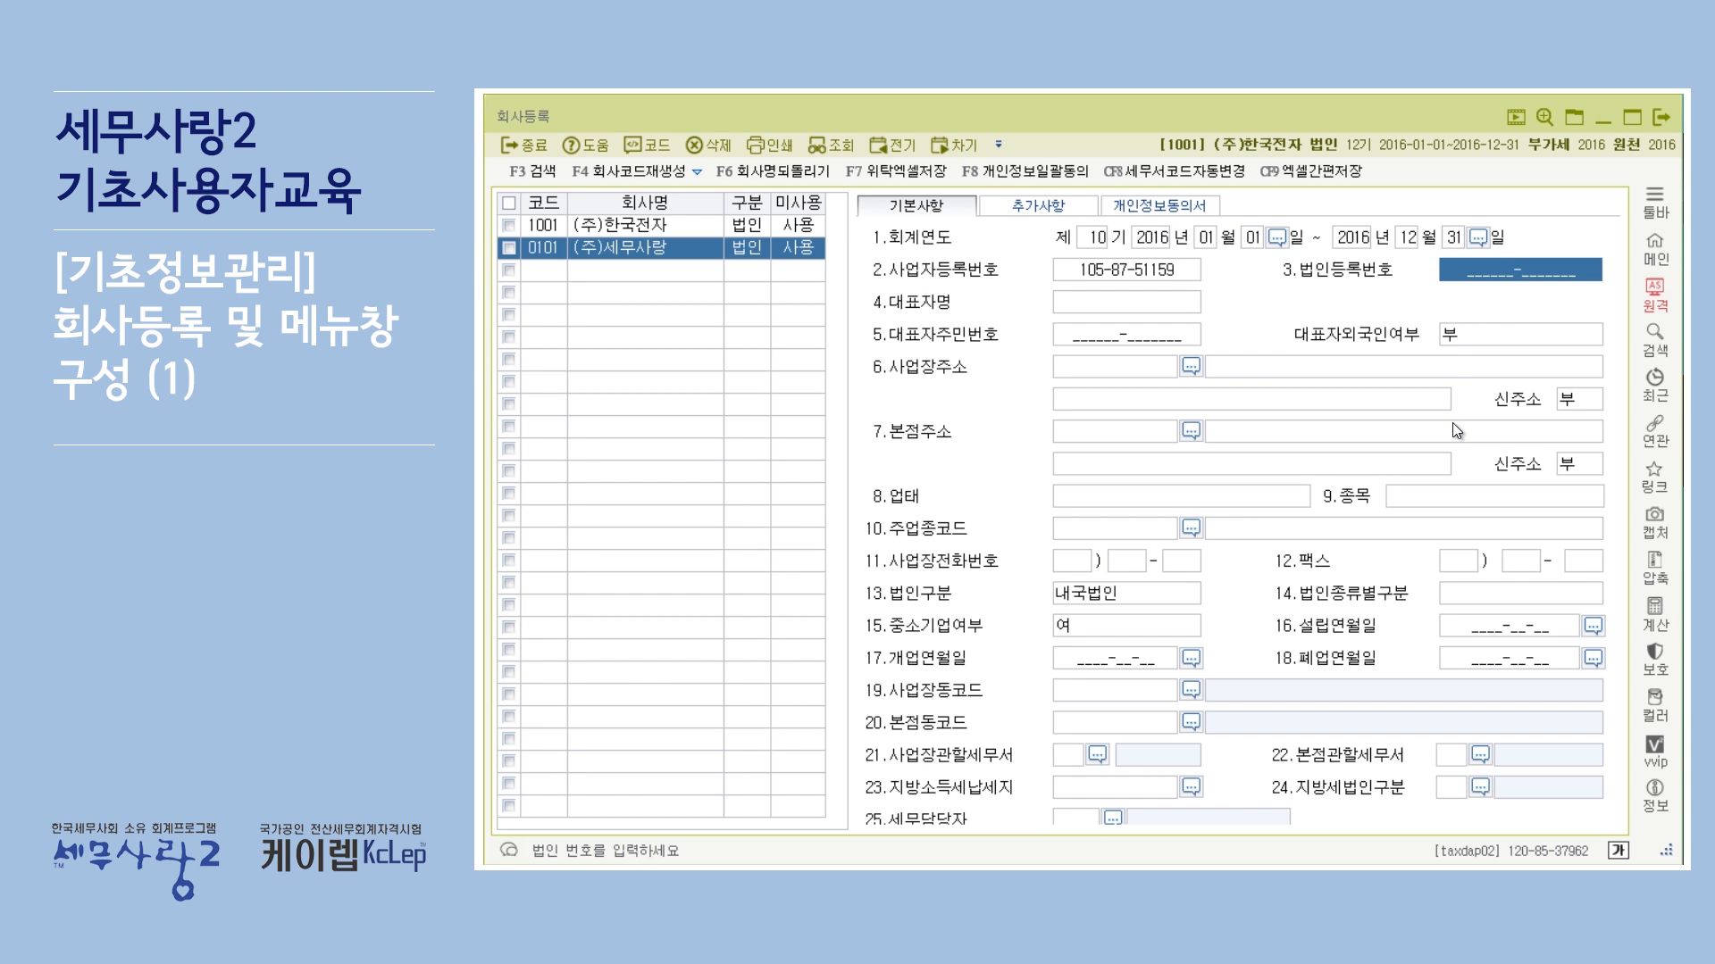
Step: Enter the corporate registration number (법인등록번호) for company 0101
text(2850)
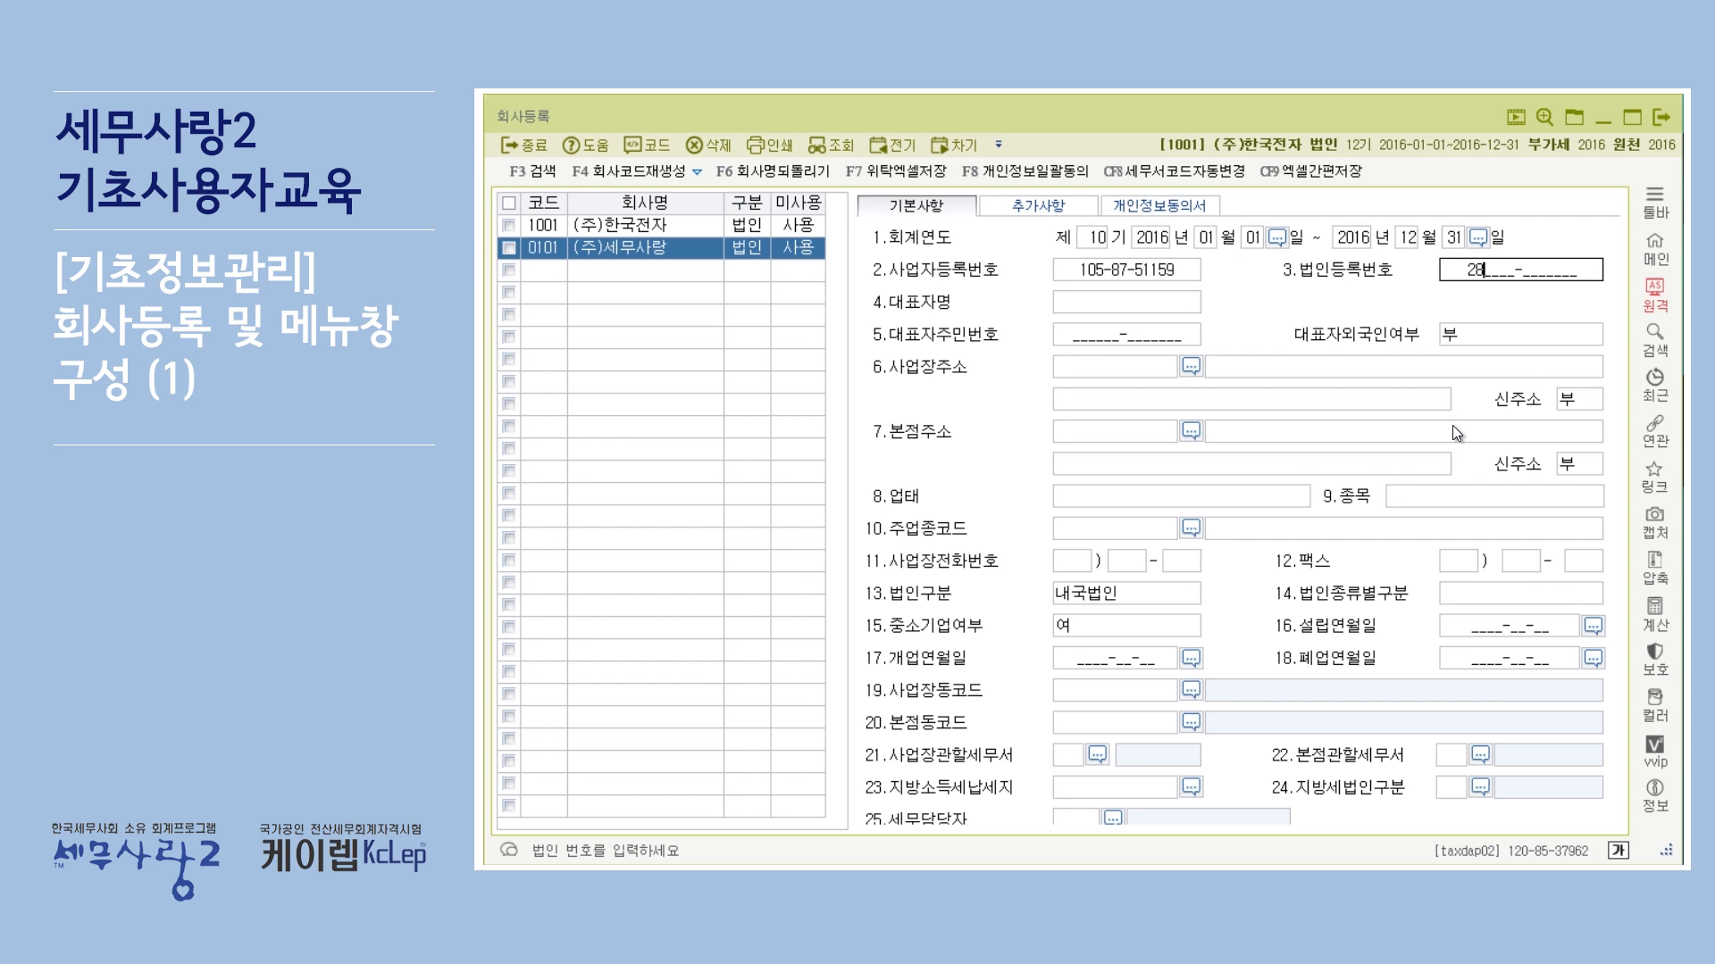
text(11-0163894)
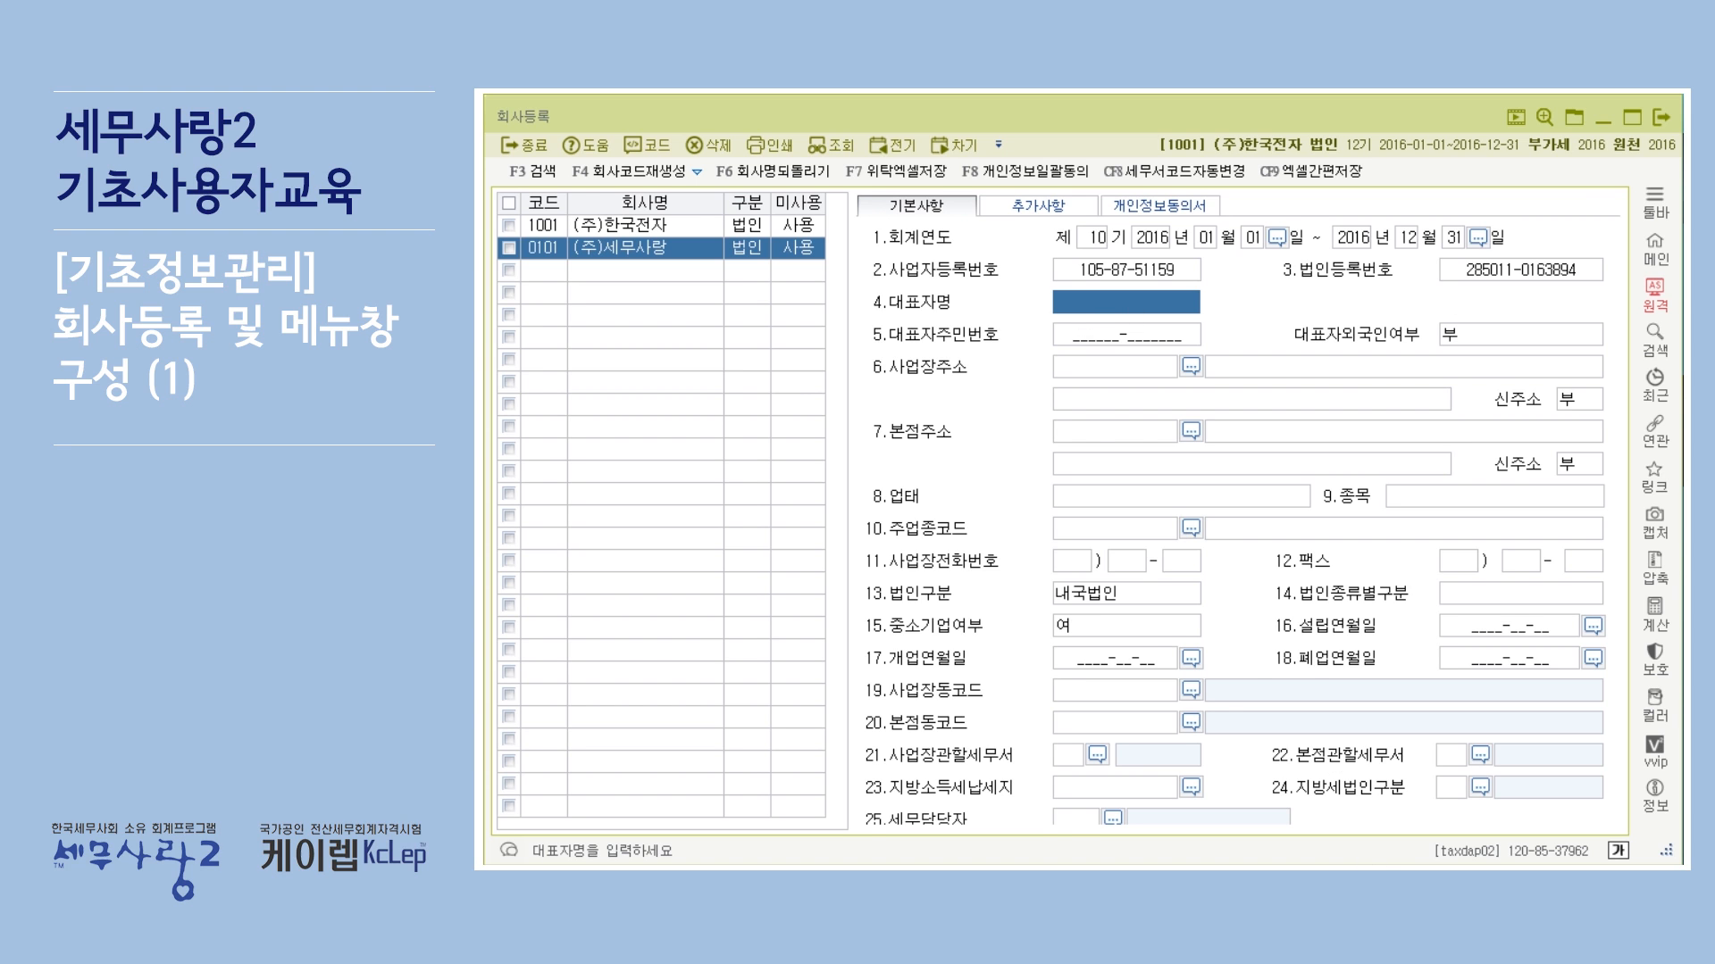
Step: Enter the representative's name from the business registration certificate, leaving the resident number blank and the foreigner status at 부
key(alt+Tab)
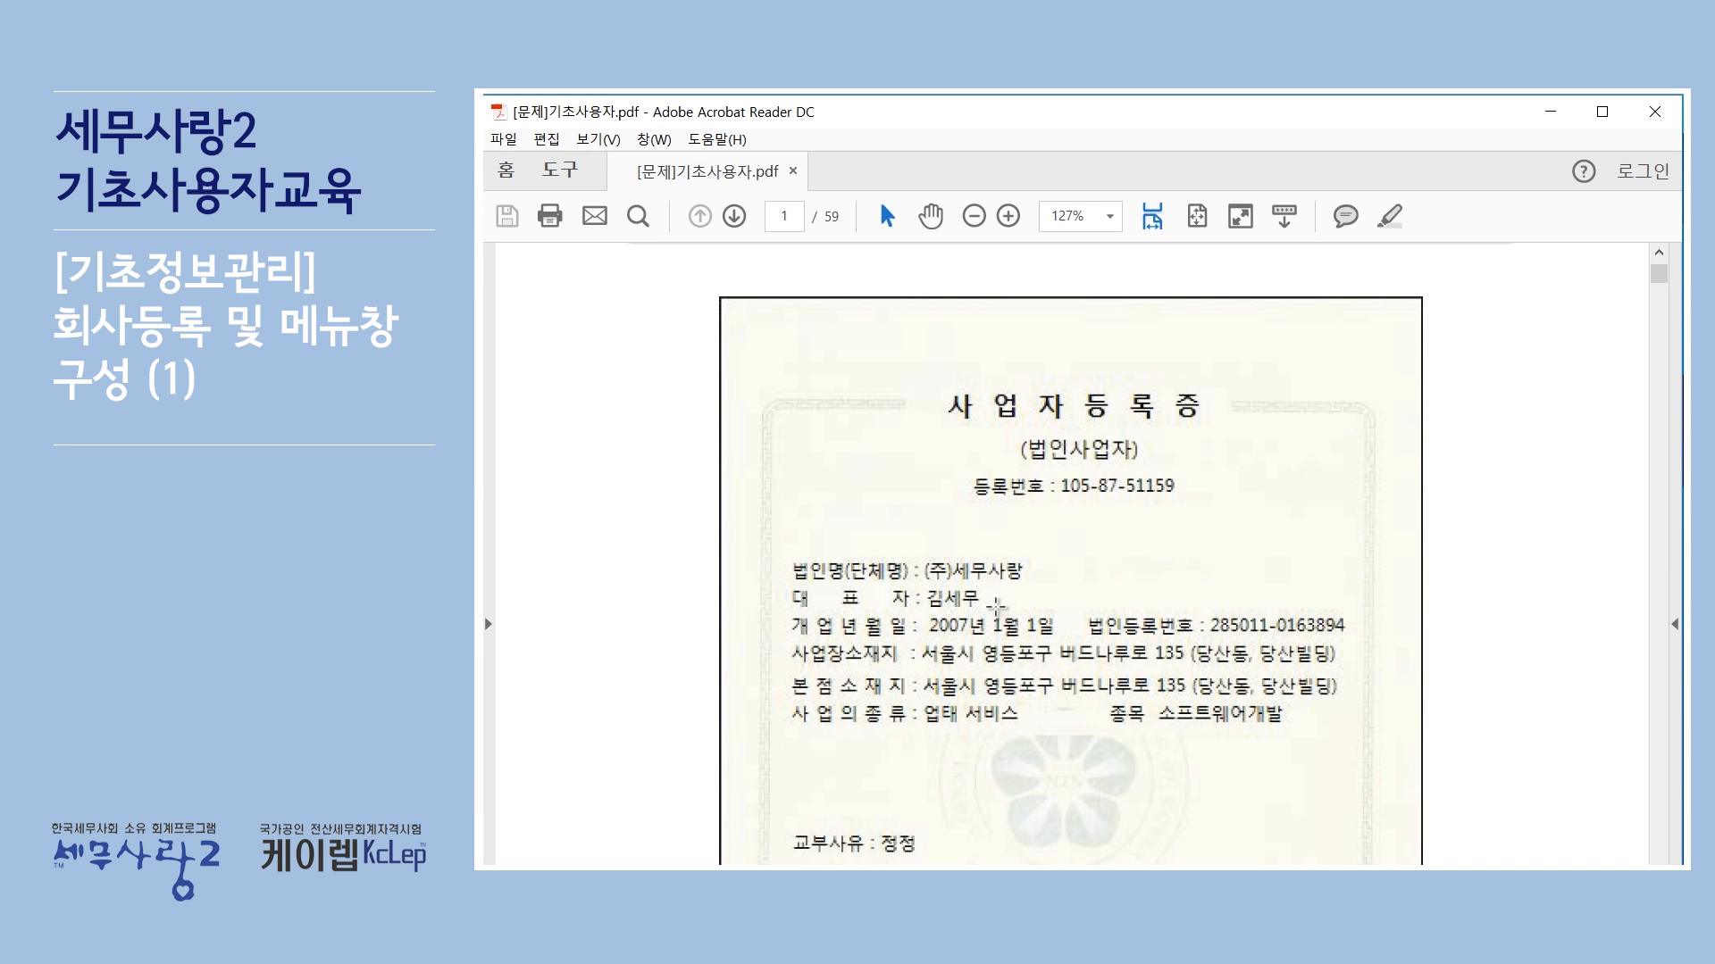
key(alt+Tab)
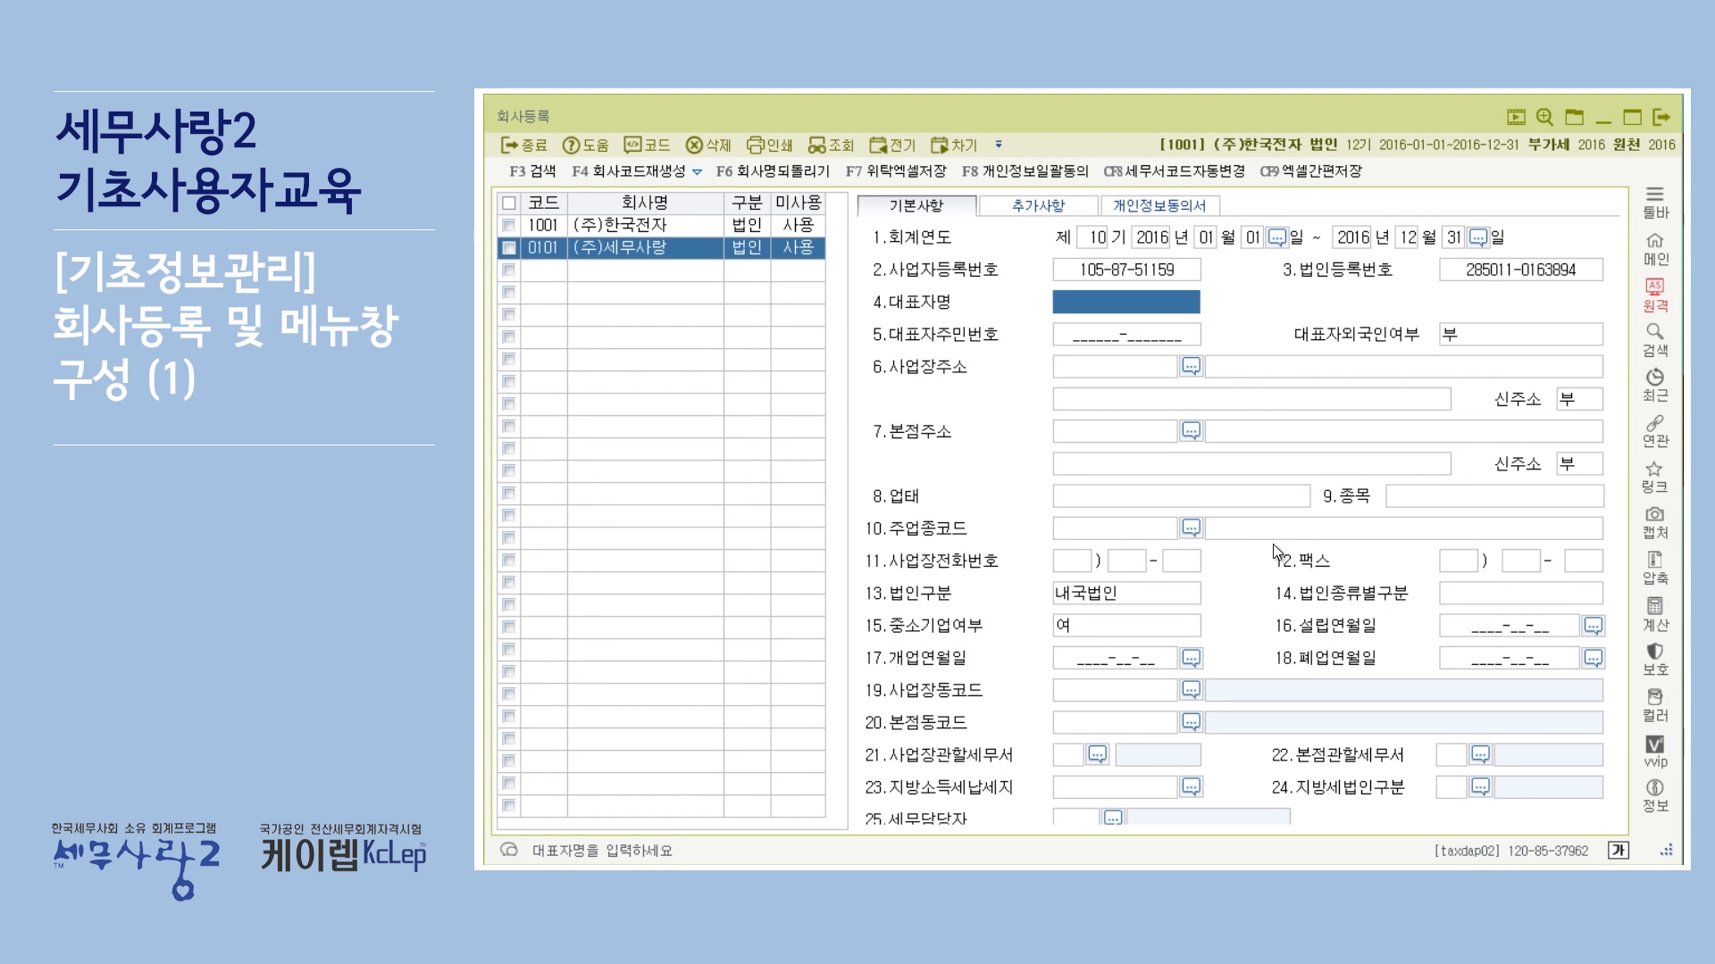
text(김세무)
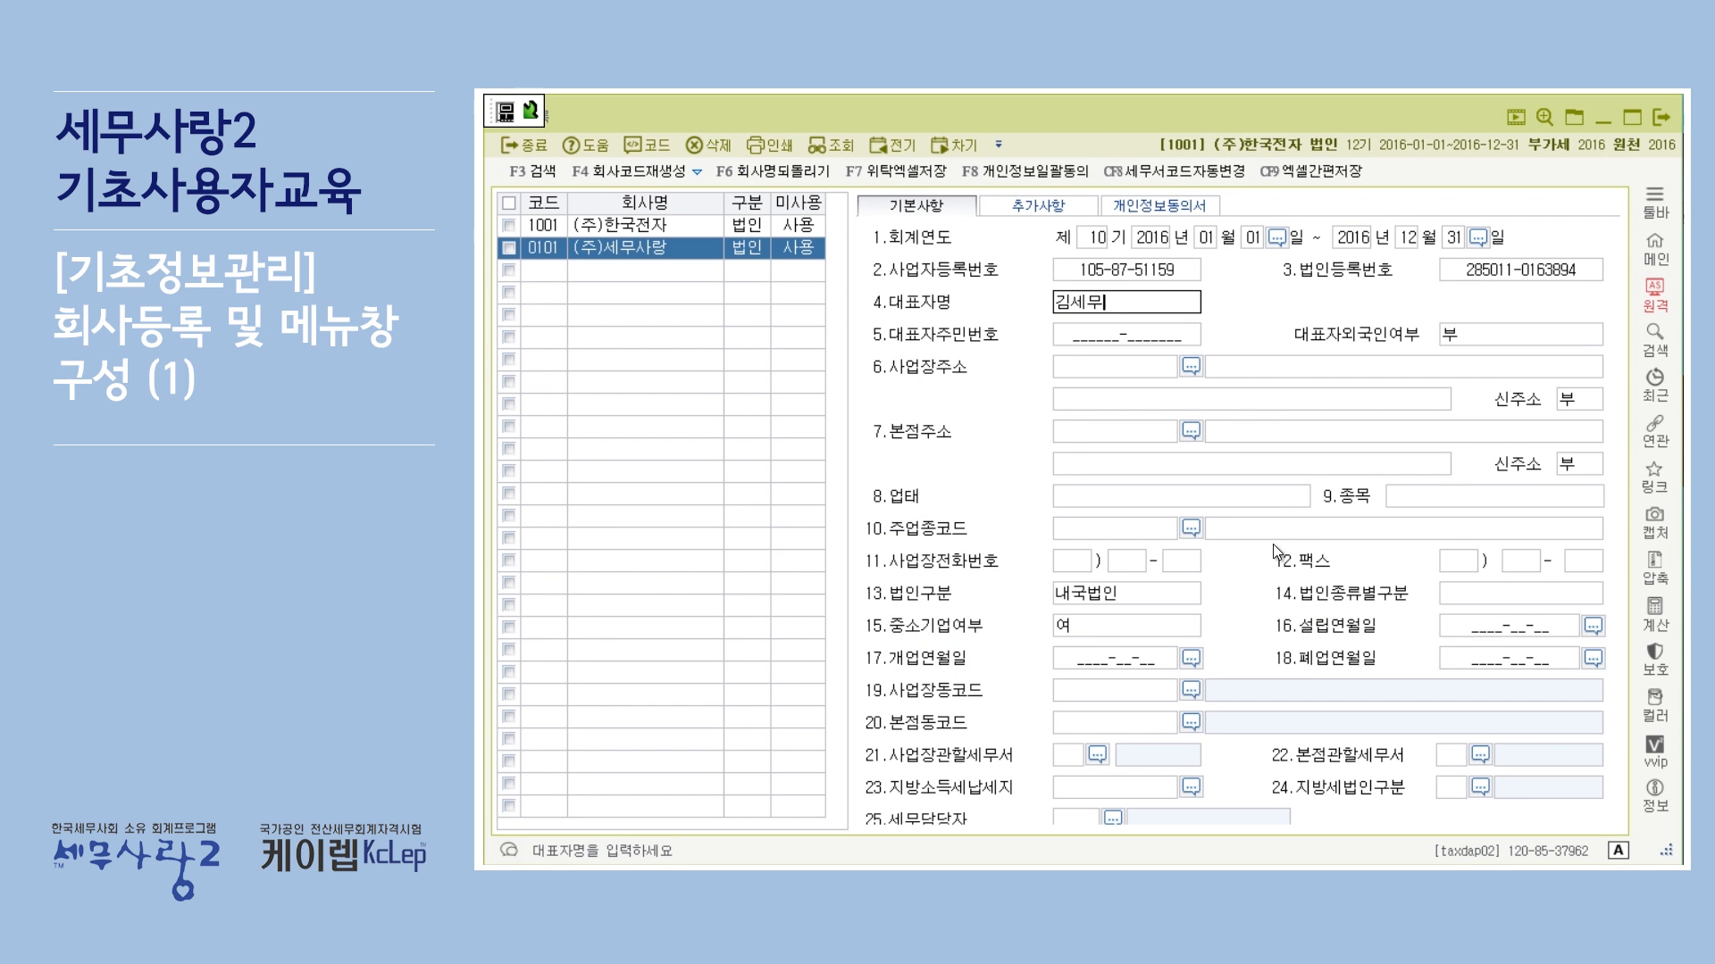
key(Return)
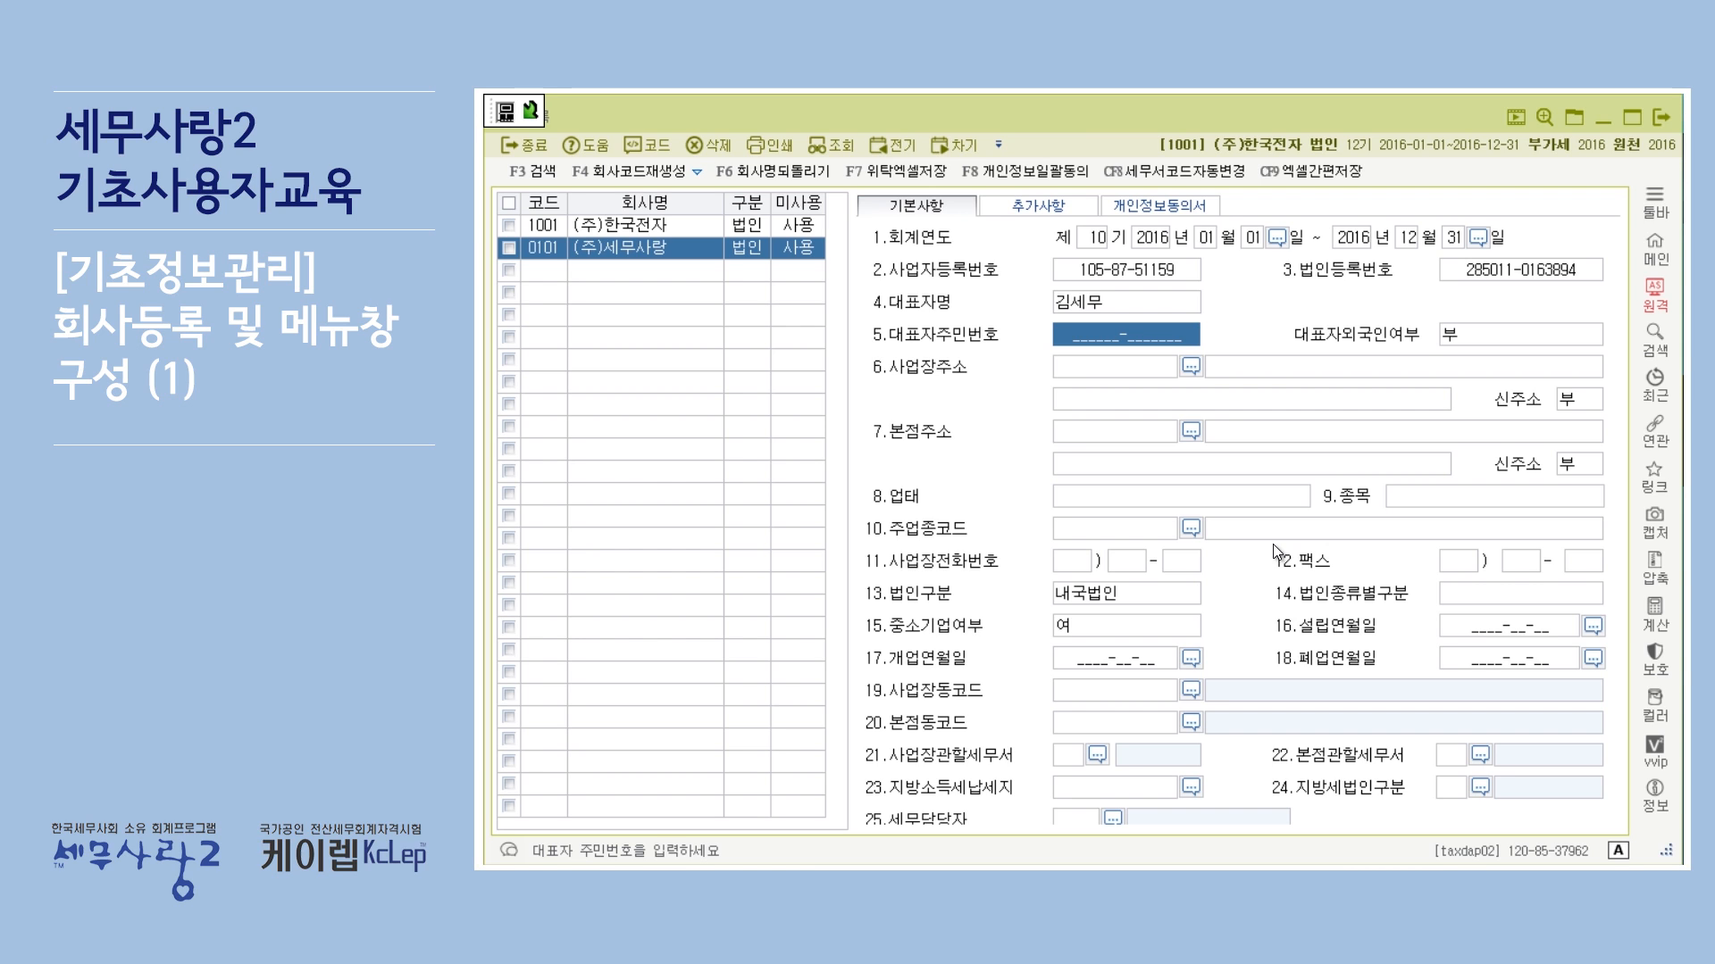
key(Return)
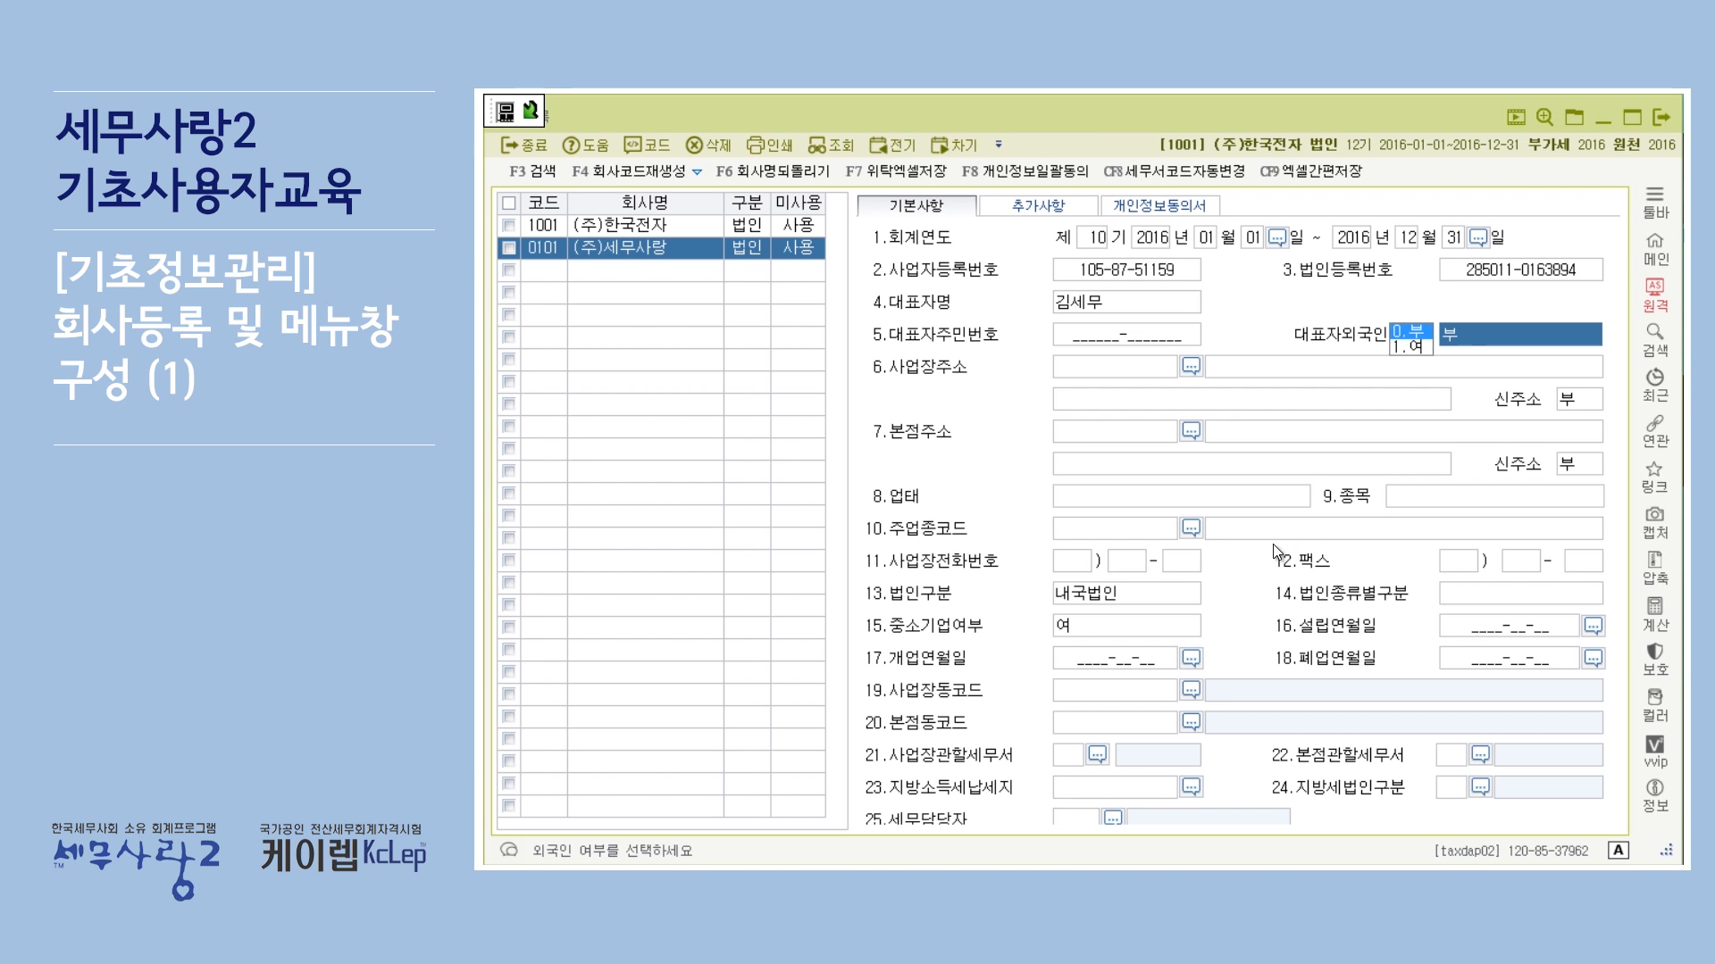
key(Return)
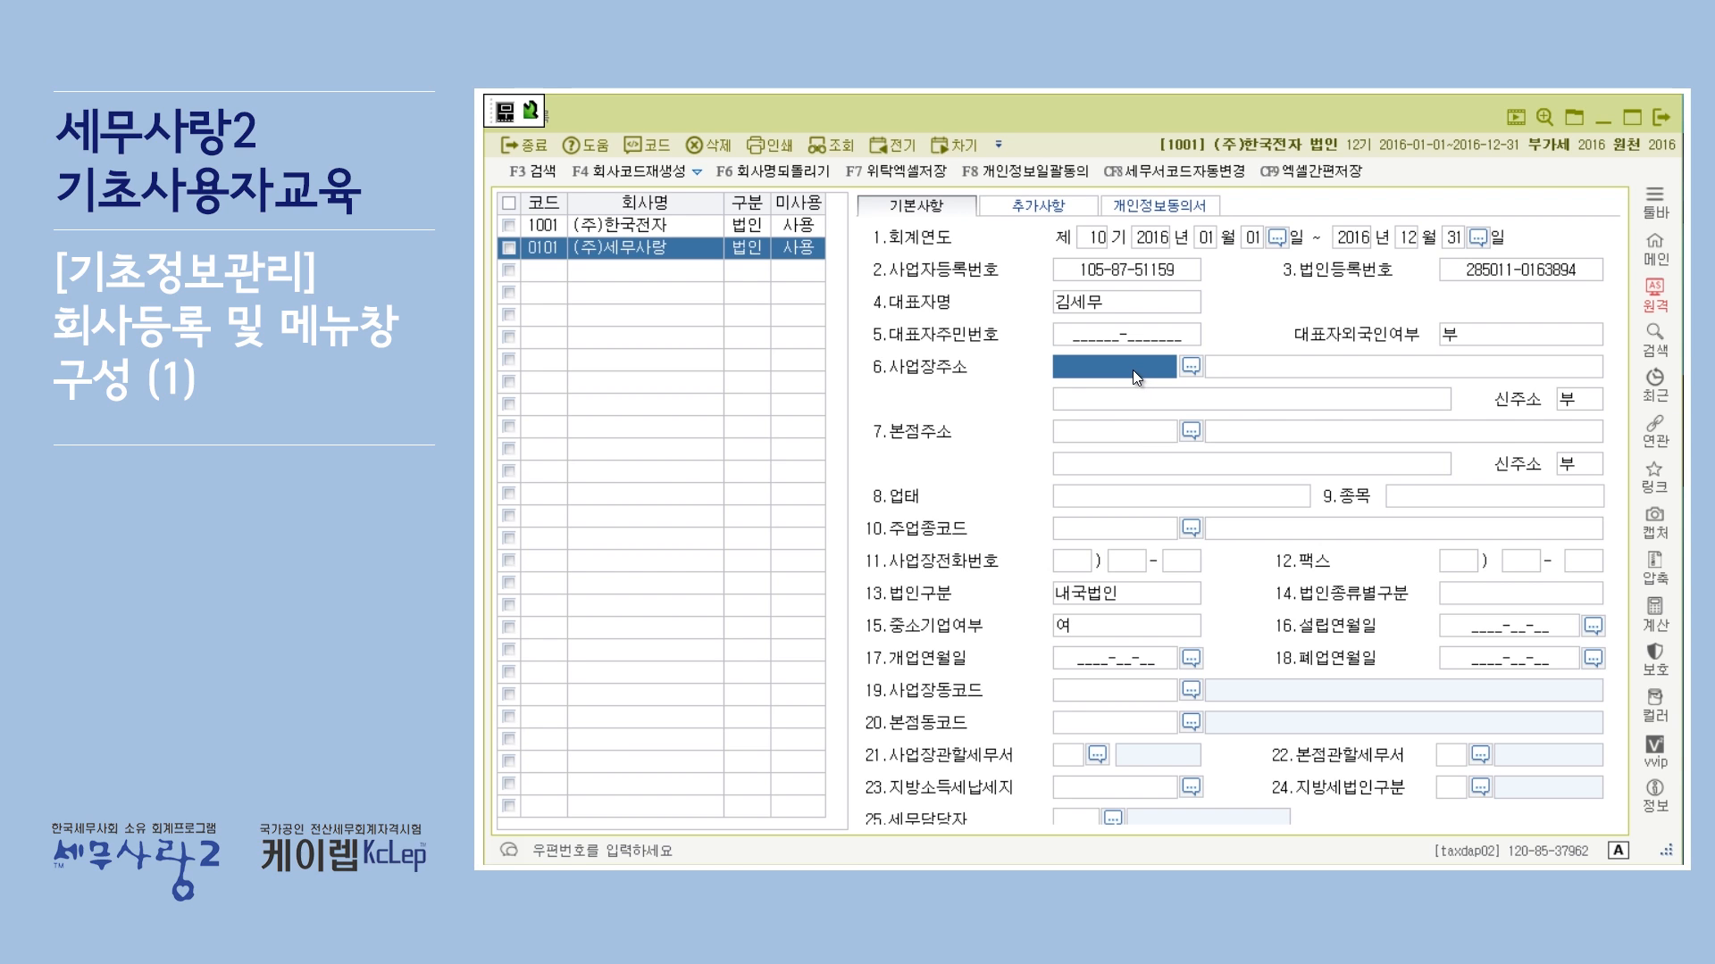
click(1235, 373)
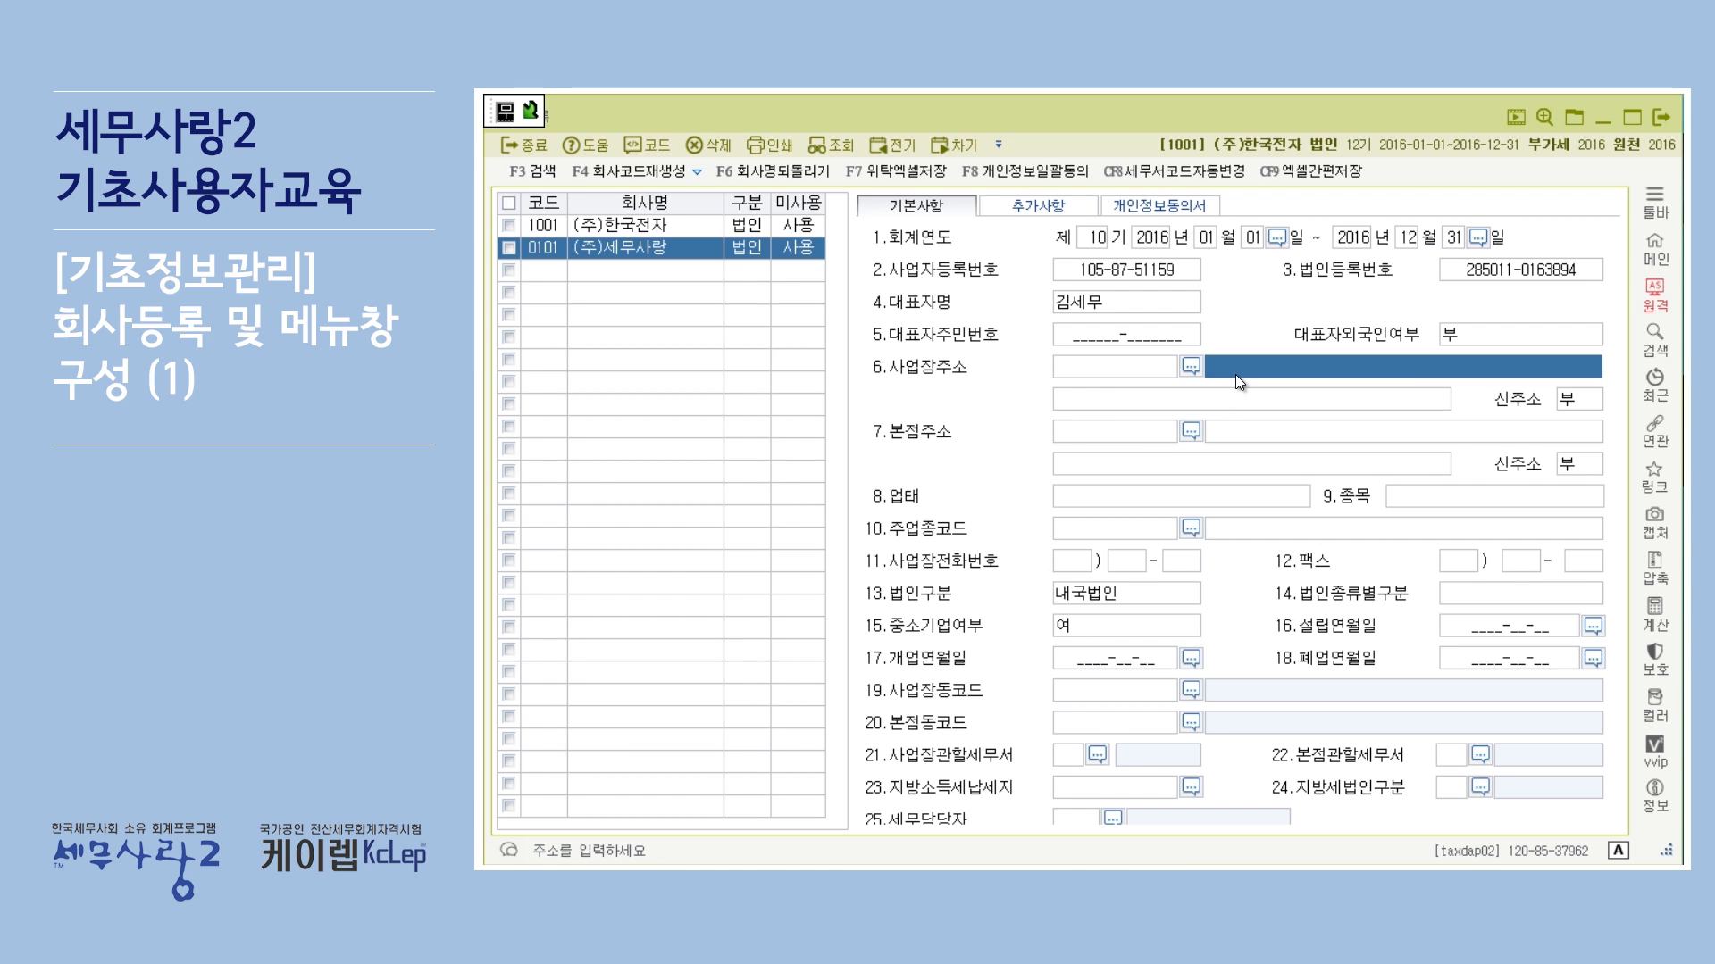
text(서울)
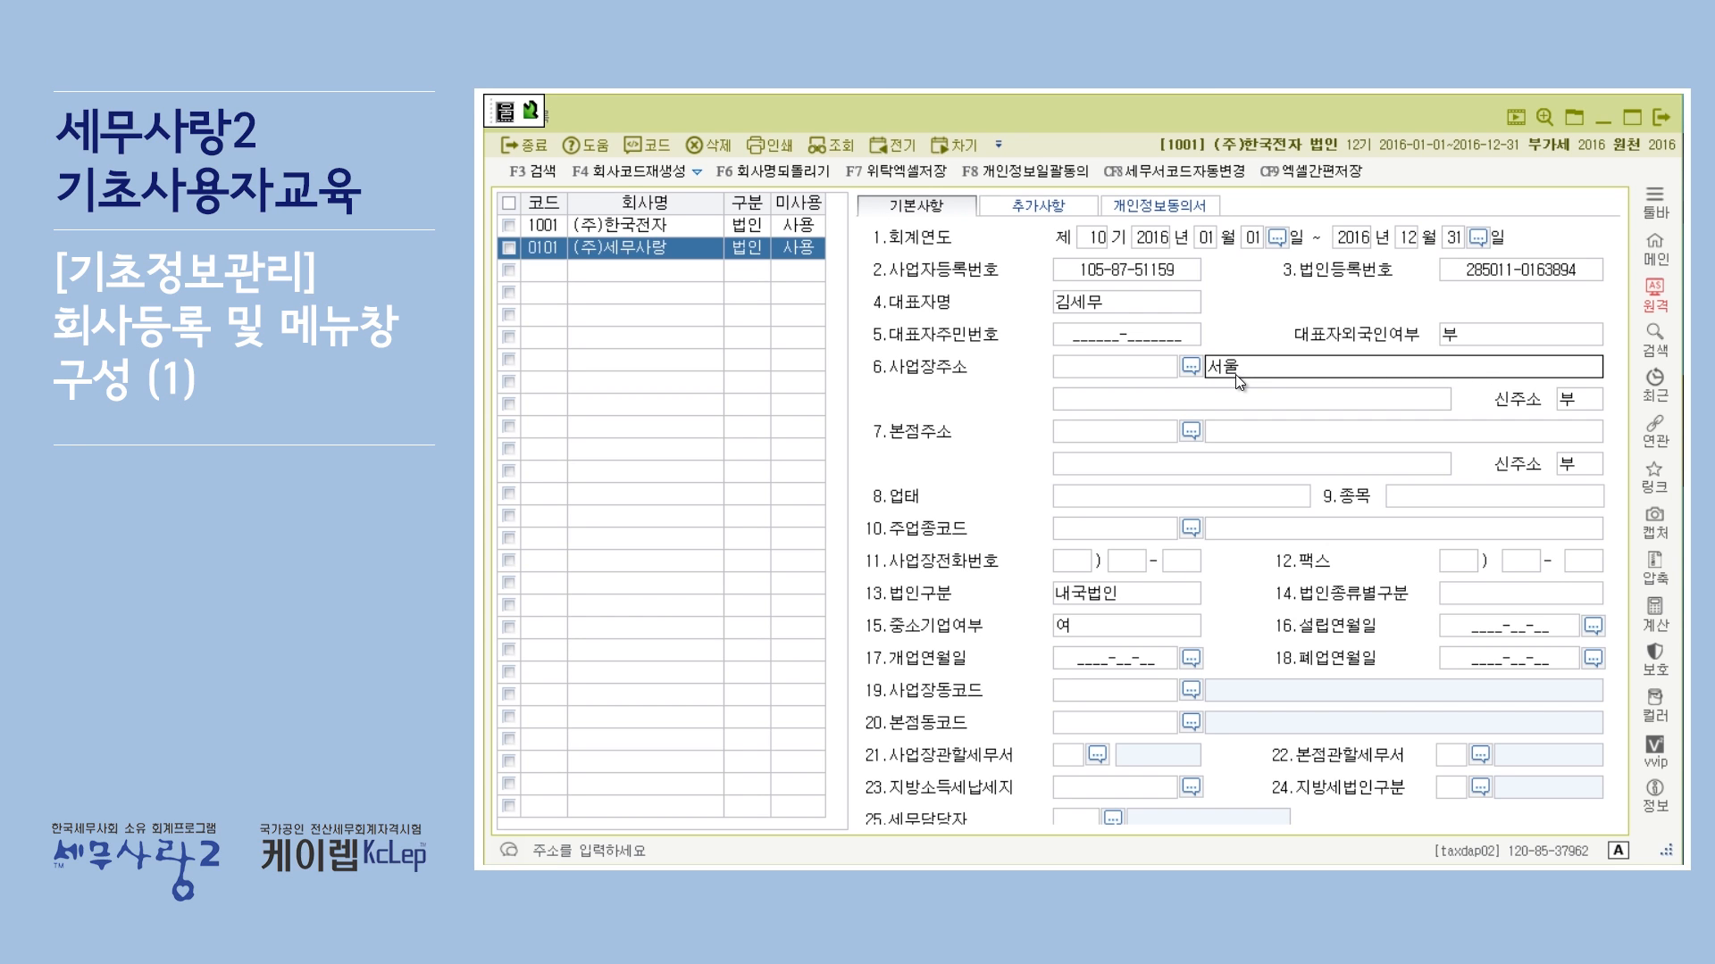
key(BackSpace)
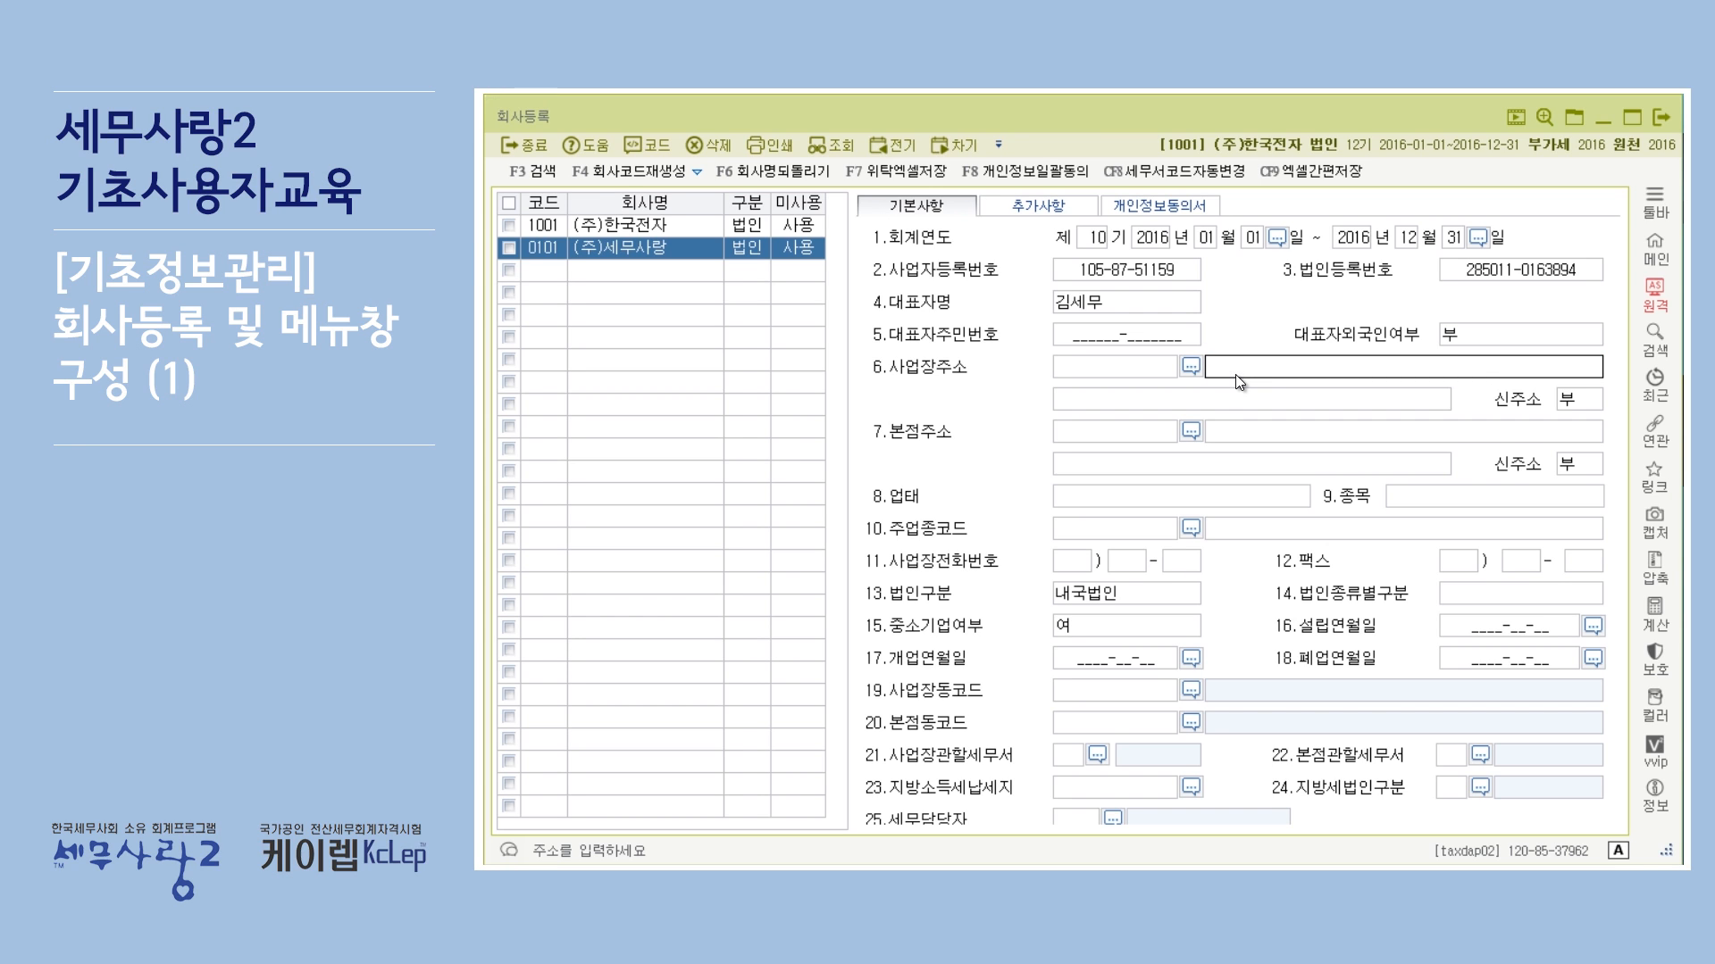
click(1150, 371)
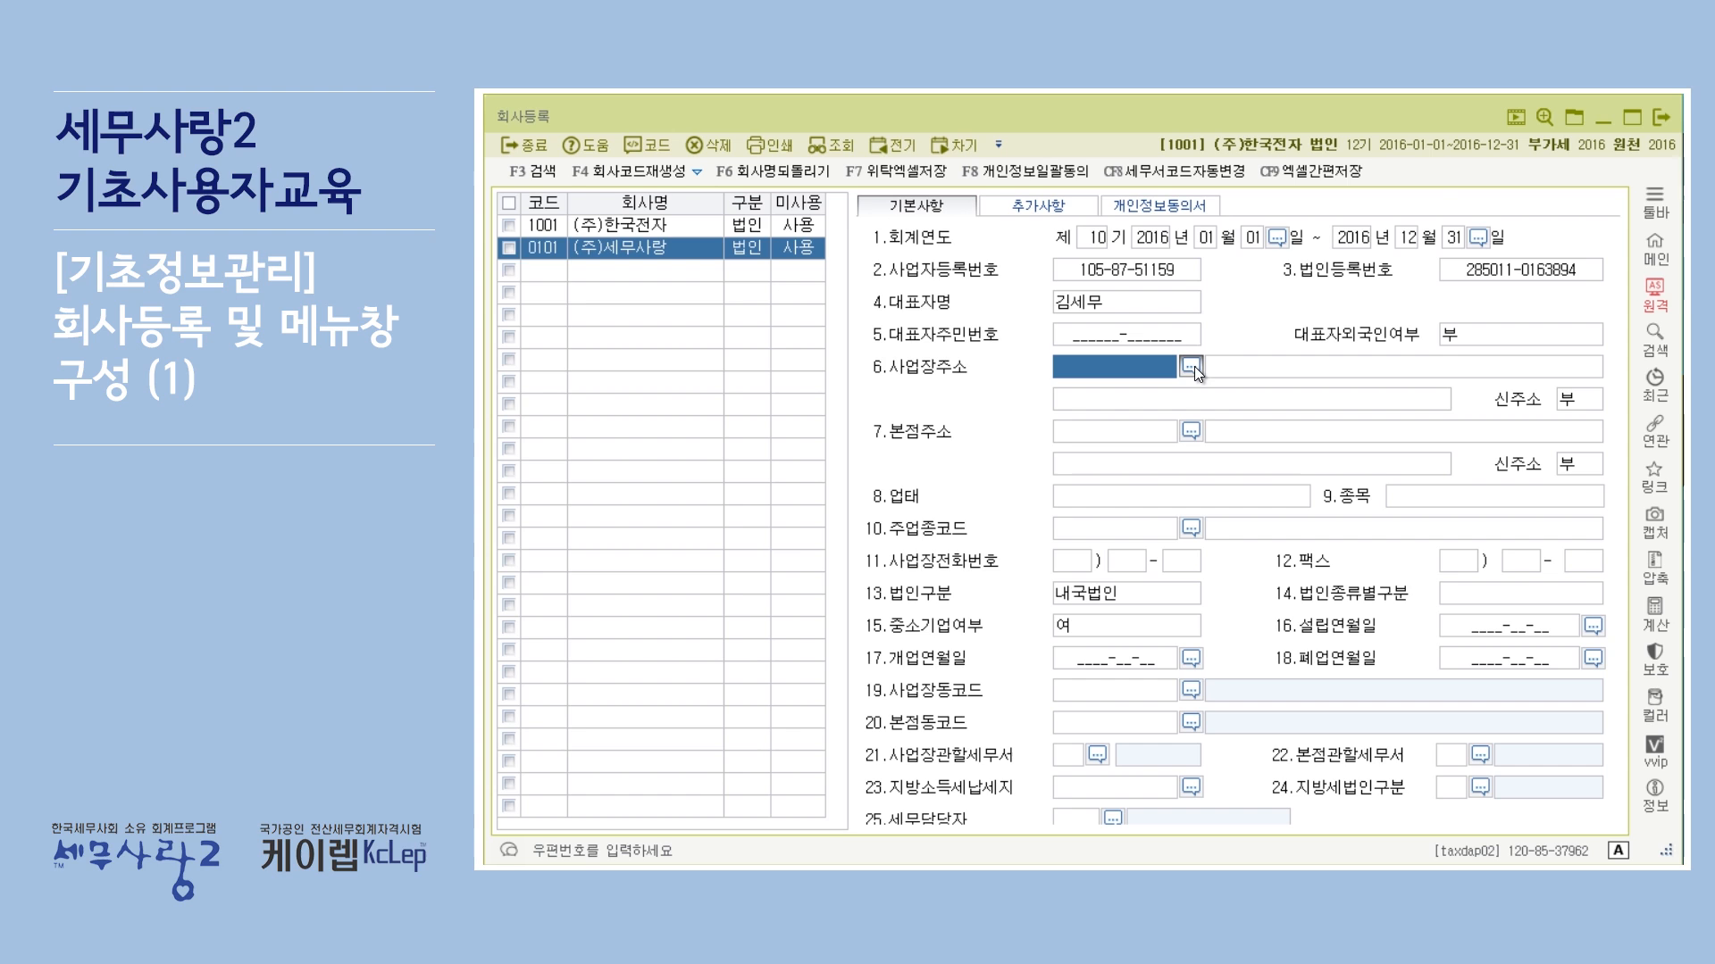
click(1191, 367)
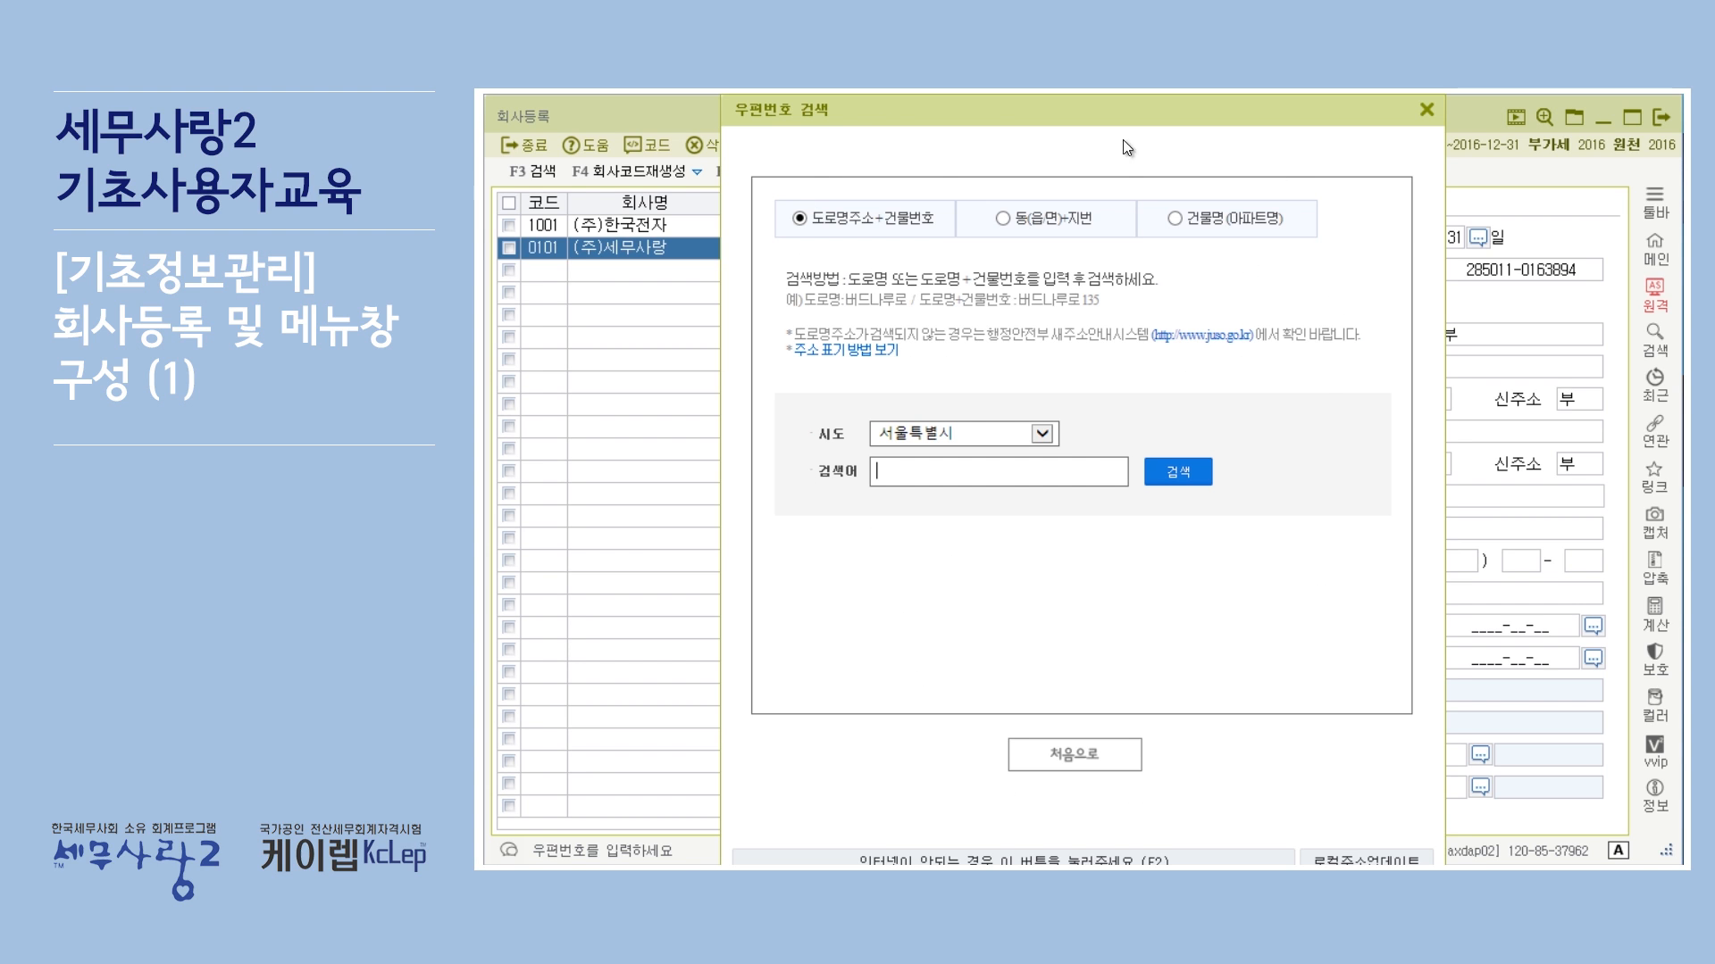
click(1425, 109)
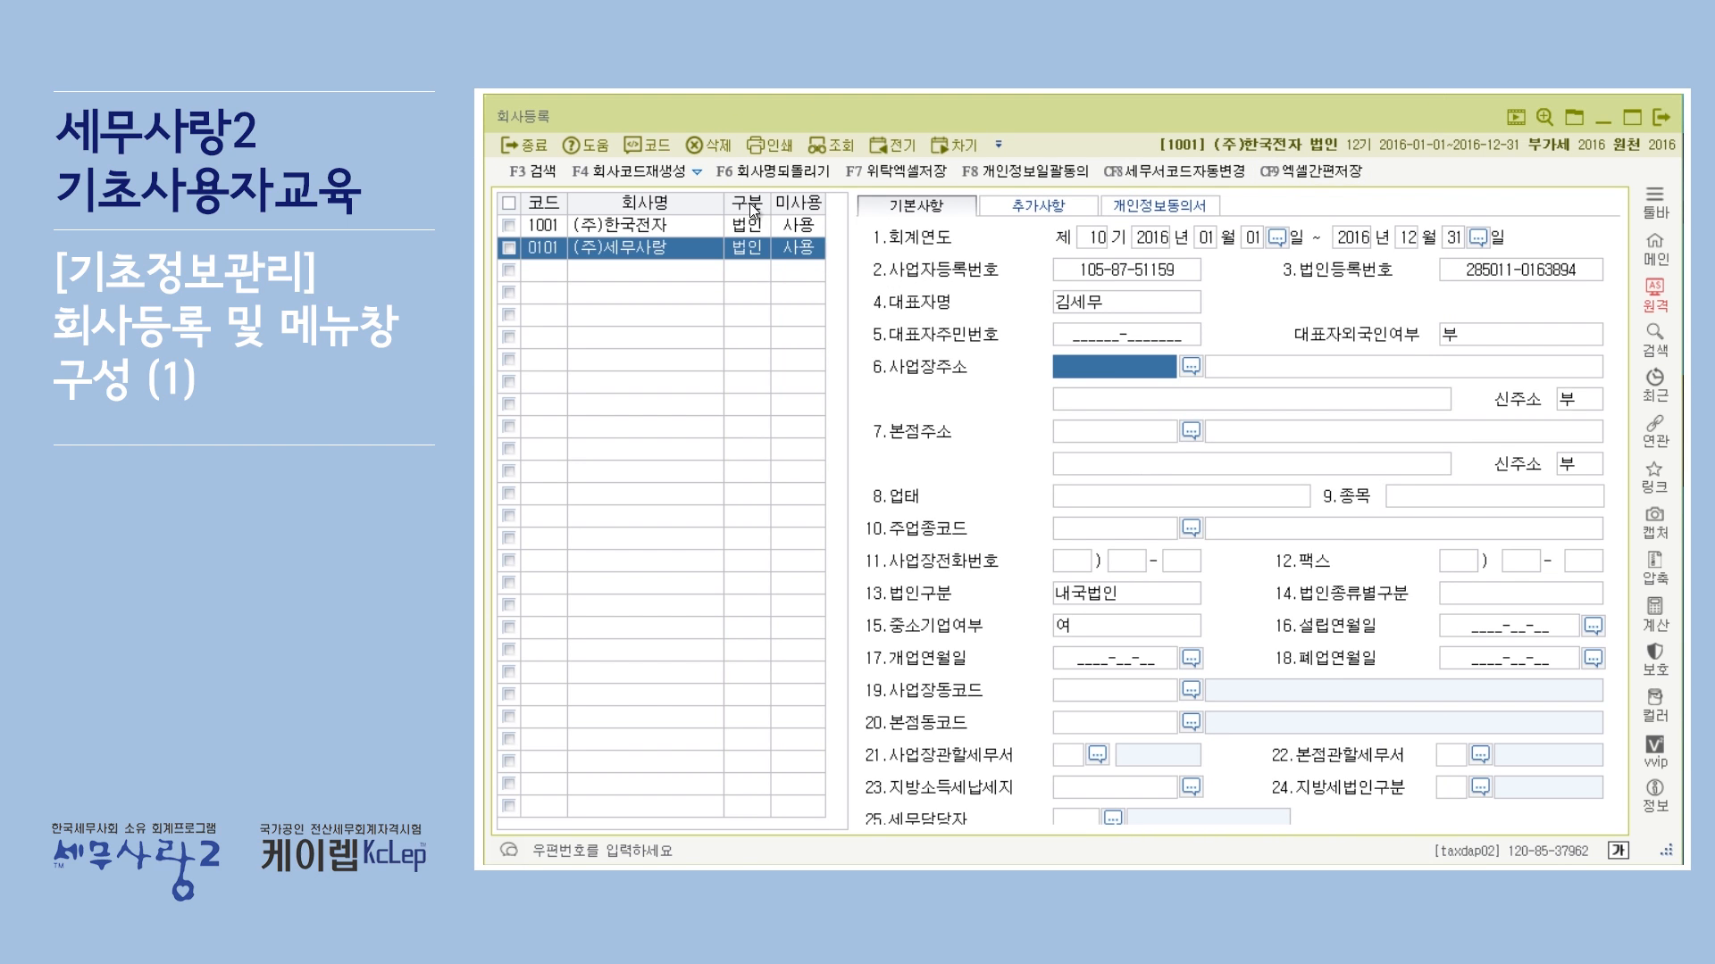
click(1189, 367)
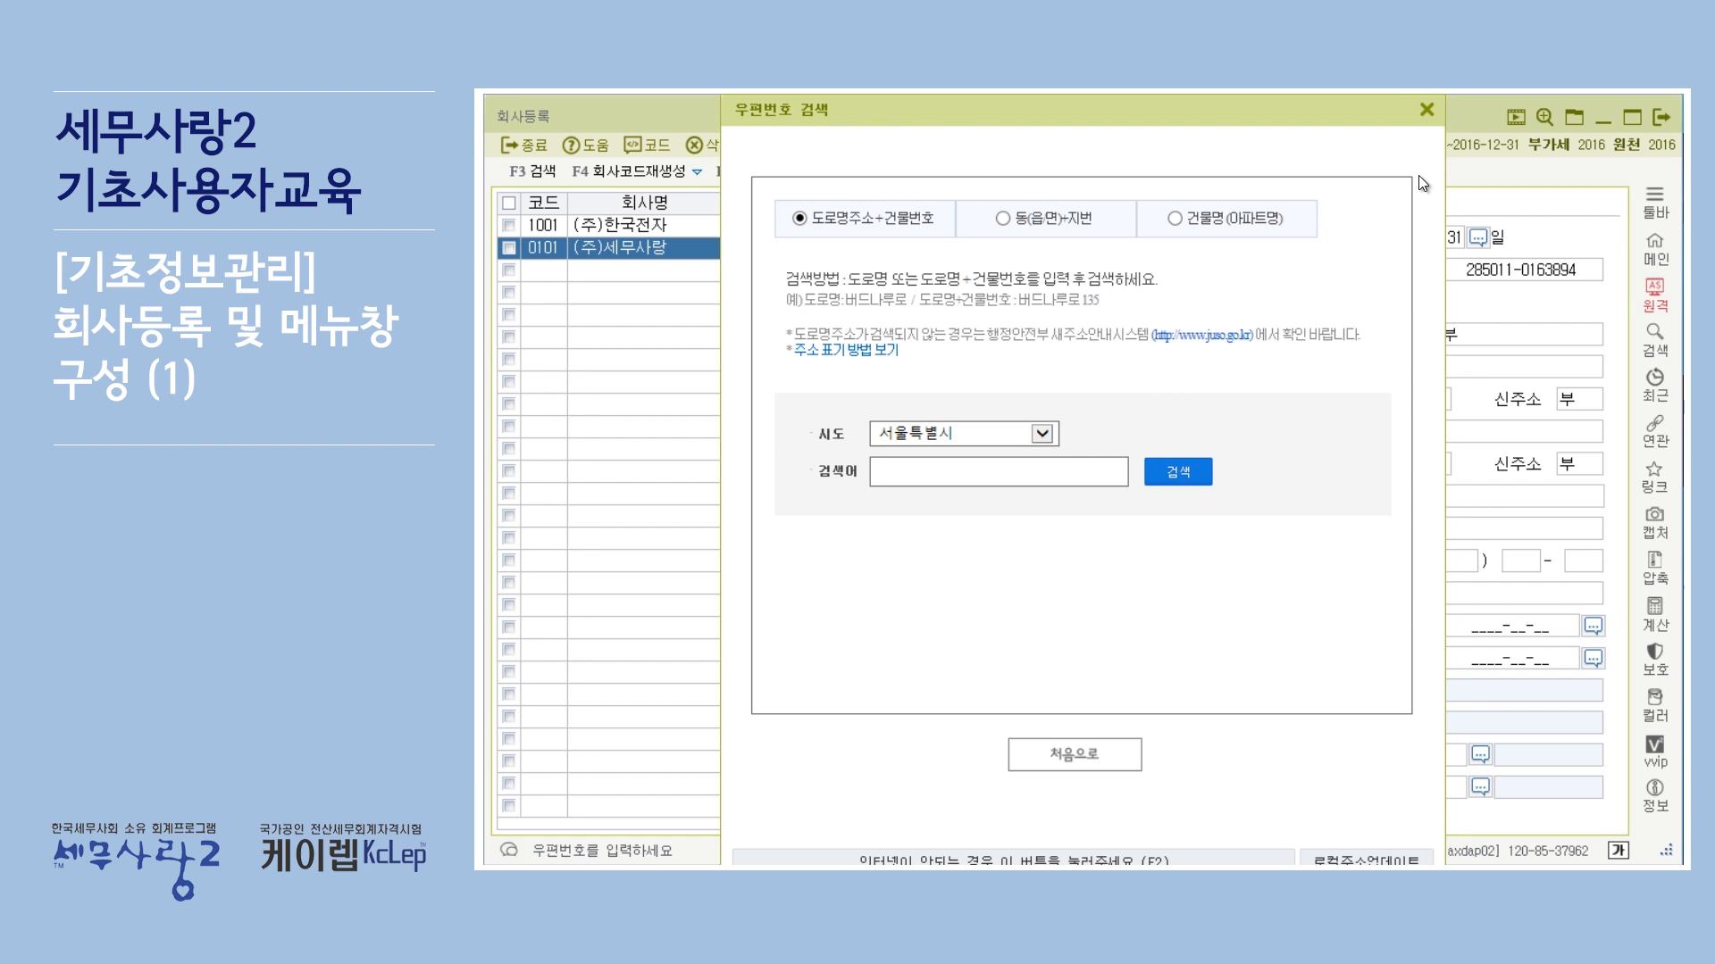
click(1427, 111)
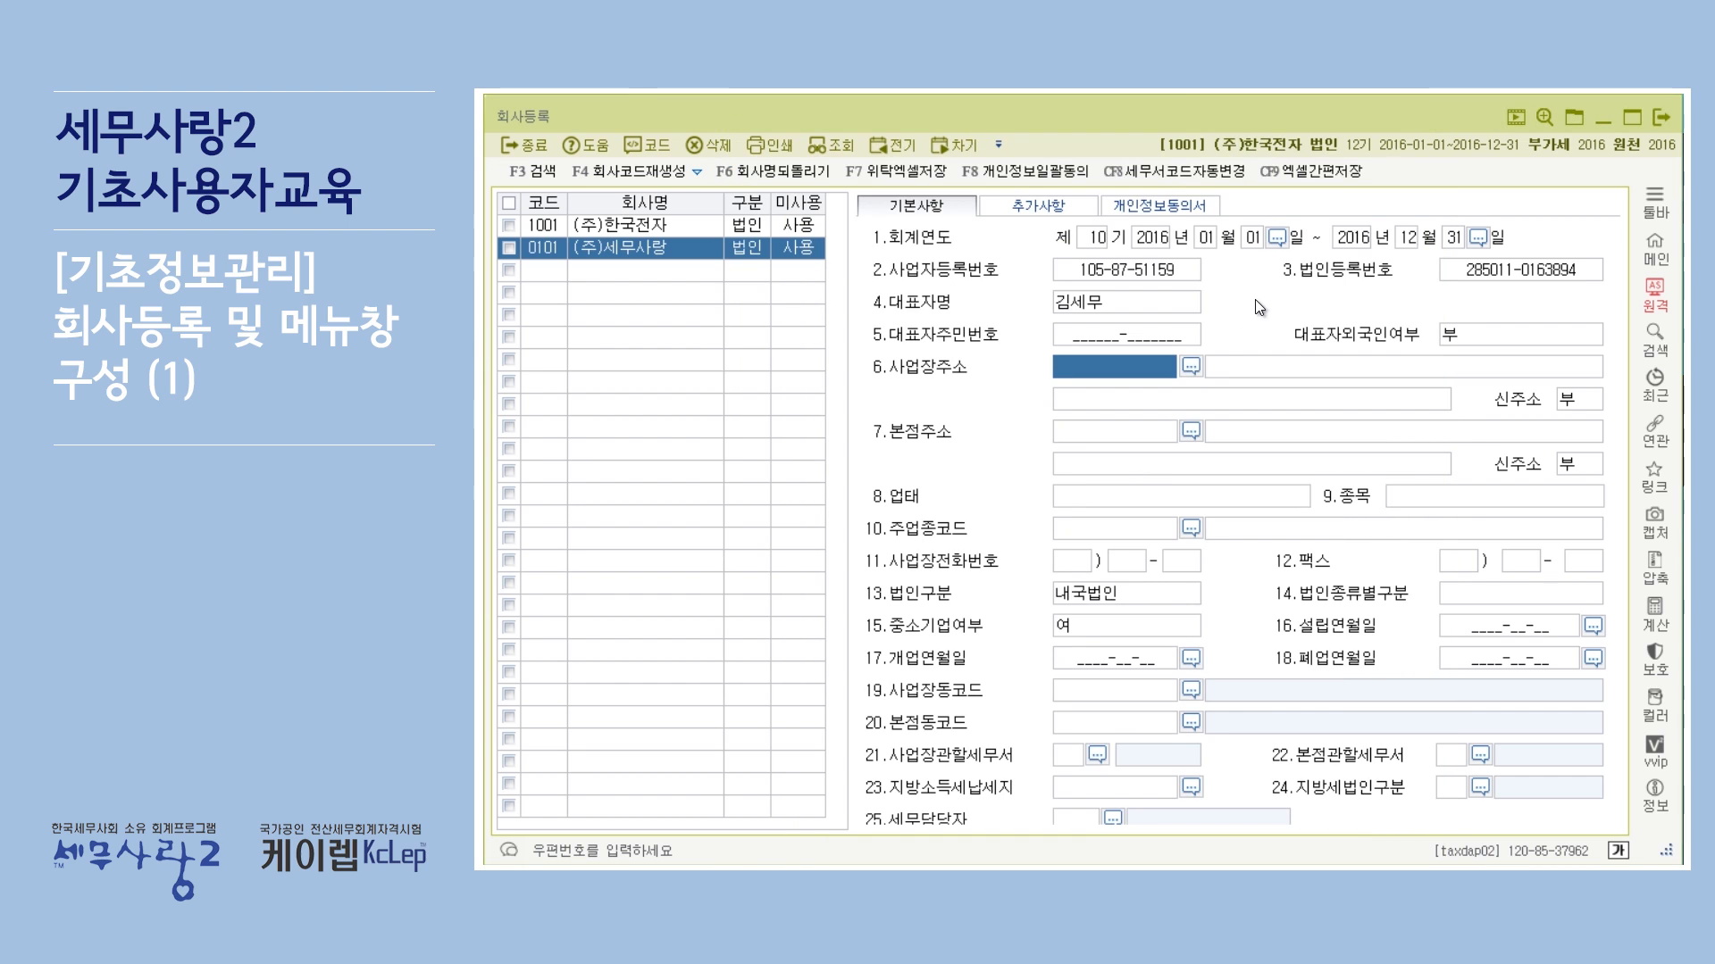
Step: Fill in the business address (사업장주소) by searching 서울특별시 for the certificate's road name and building number and choosing the road-name address
click(1190, 367)
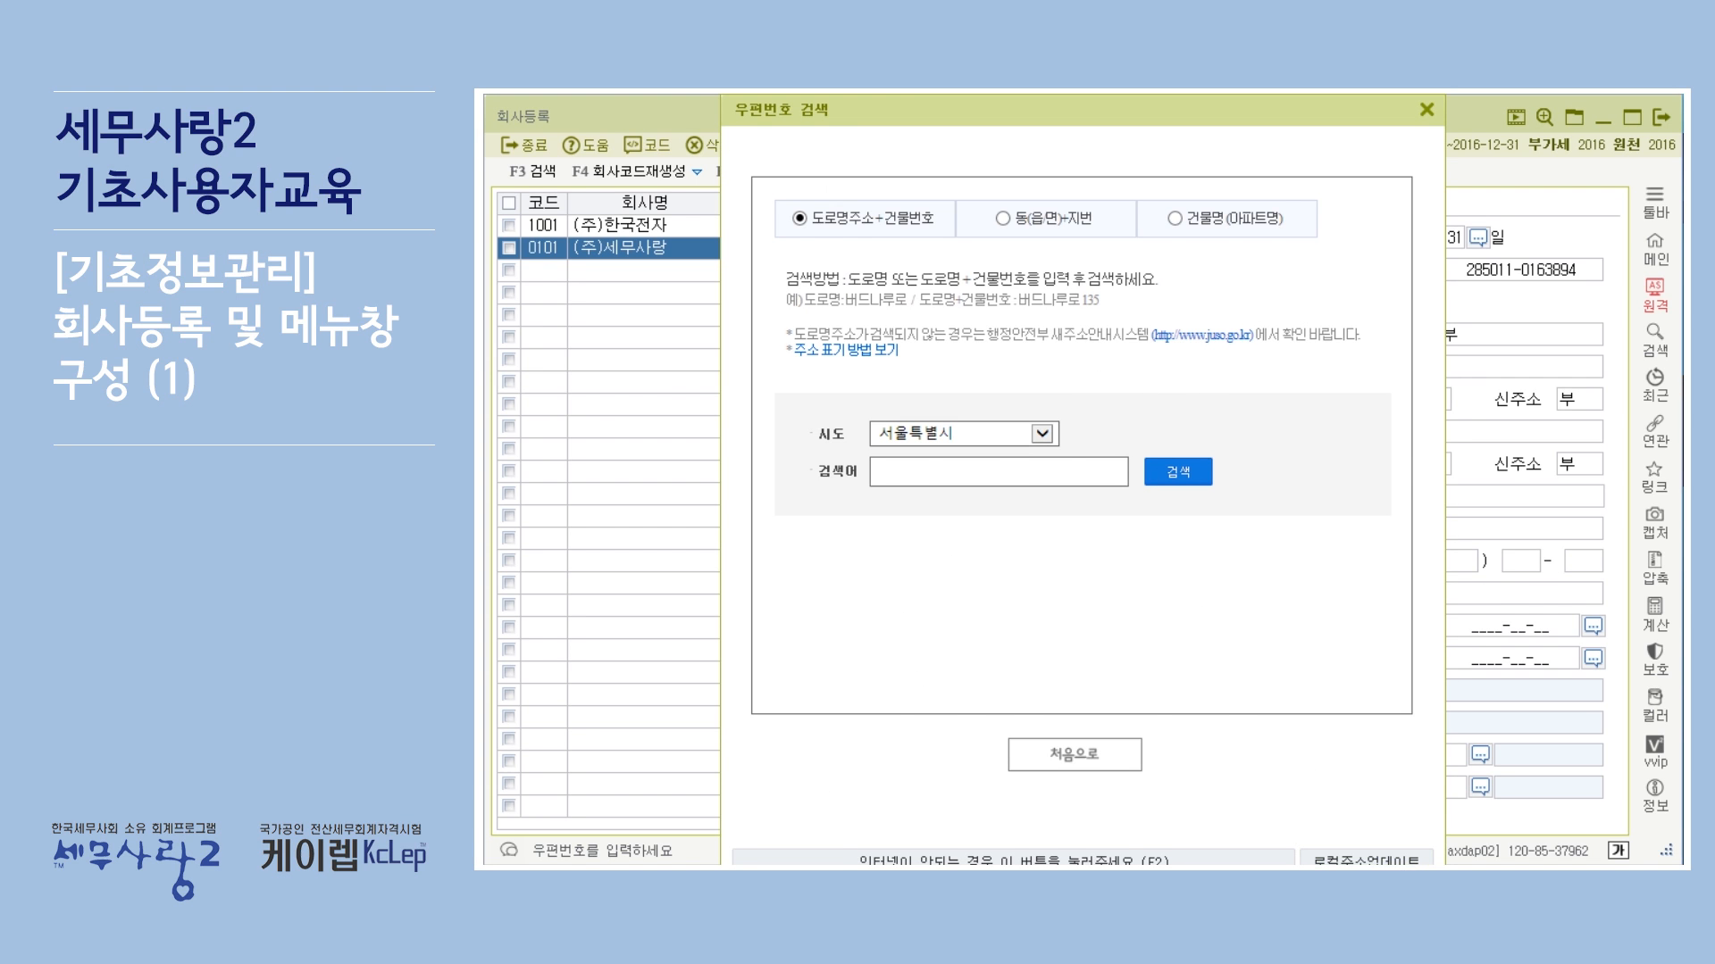
key(alt+Tab)
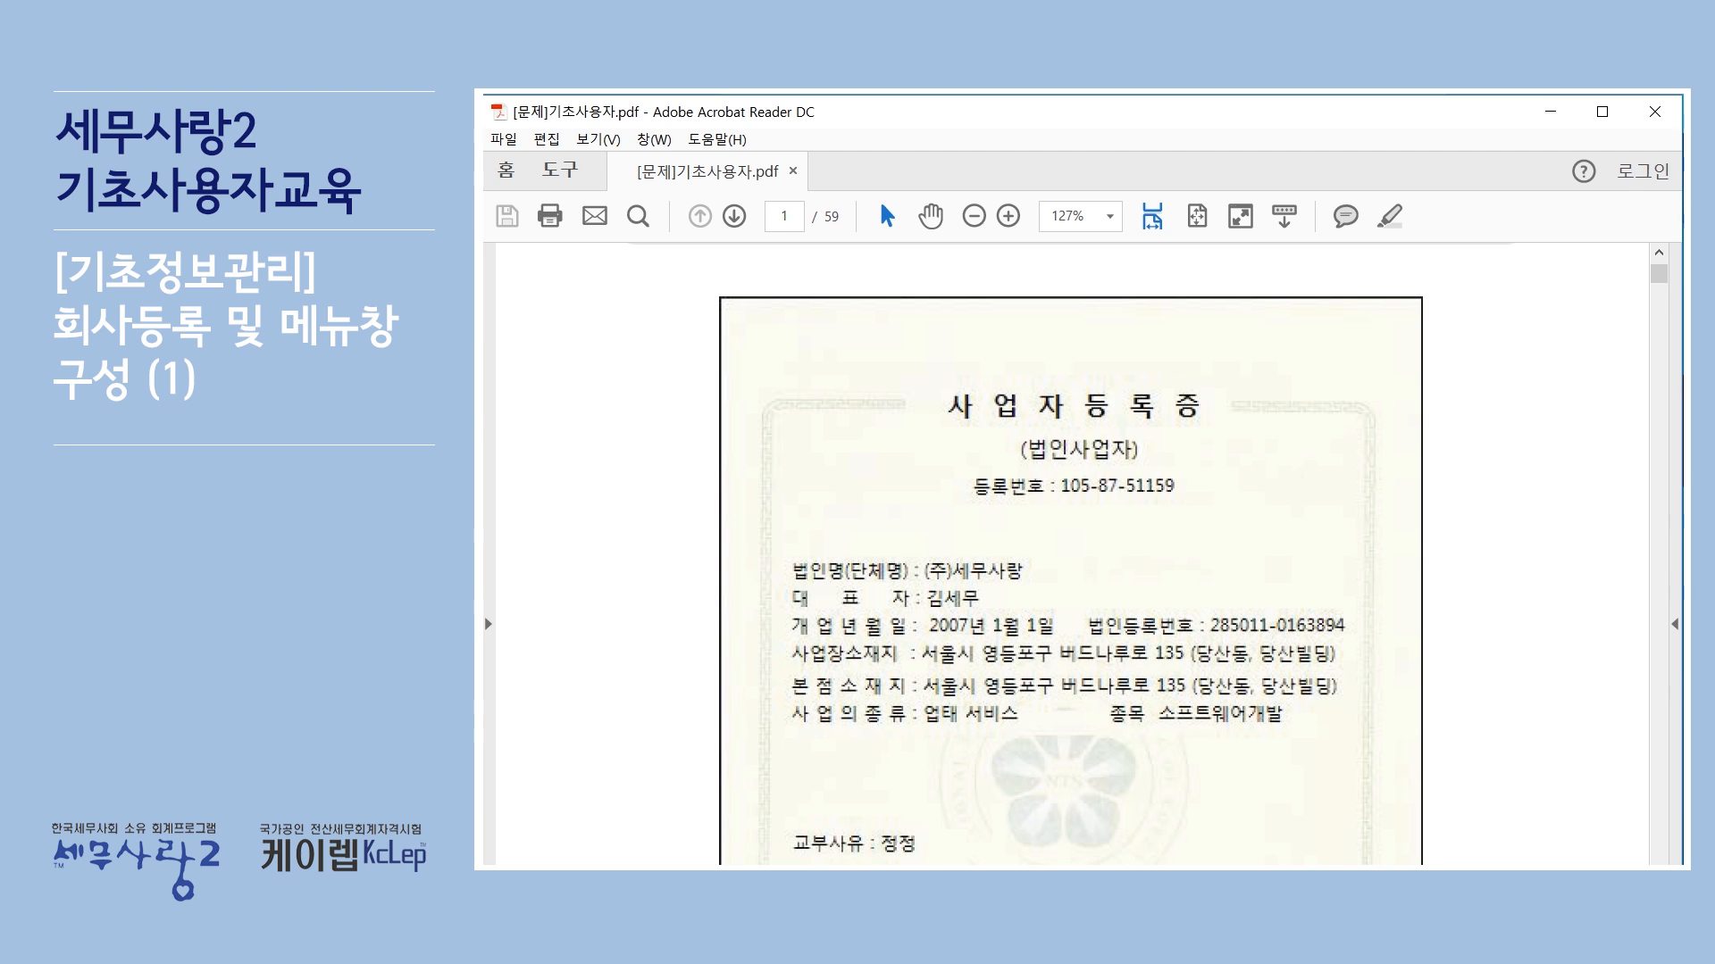
click(1464, 879)
click(1029, 472)
text(버드나루로)
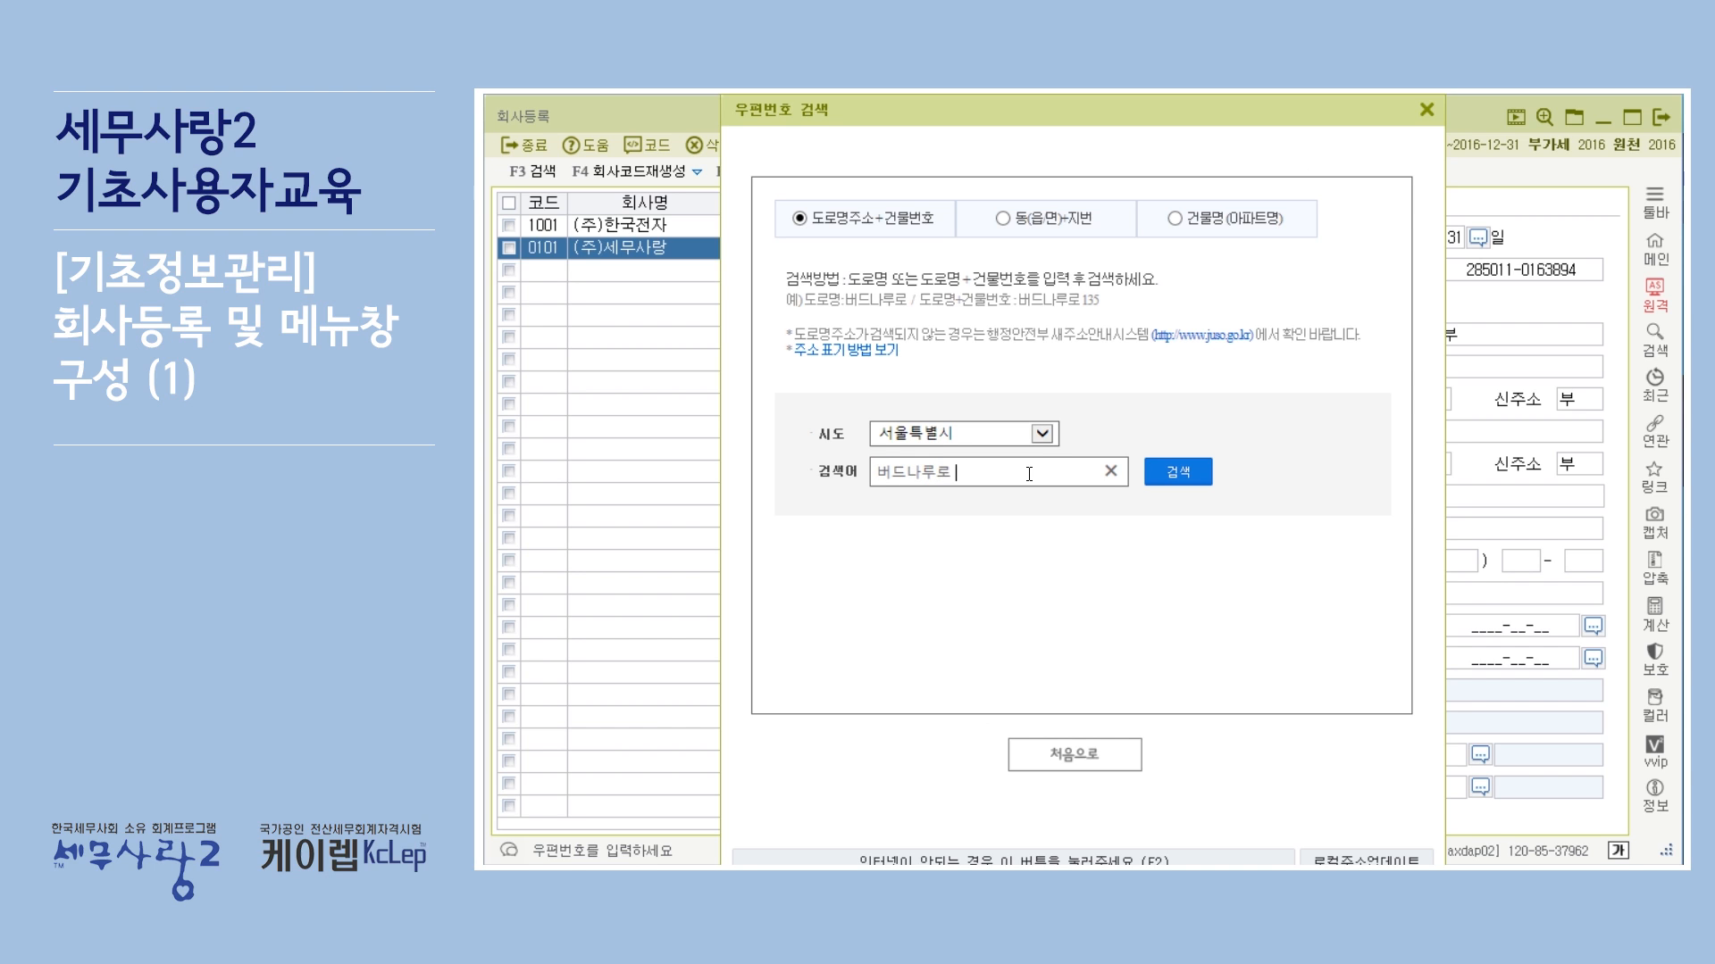
text( 135)
key(Return)
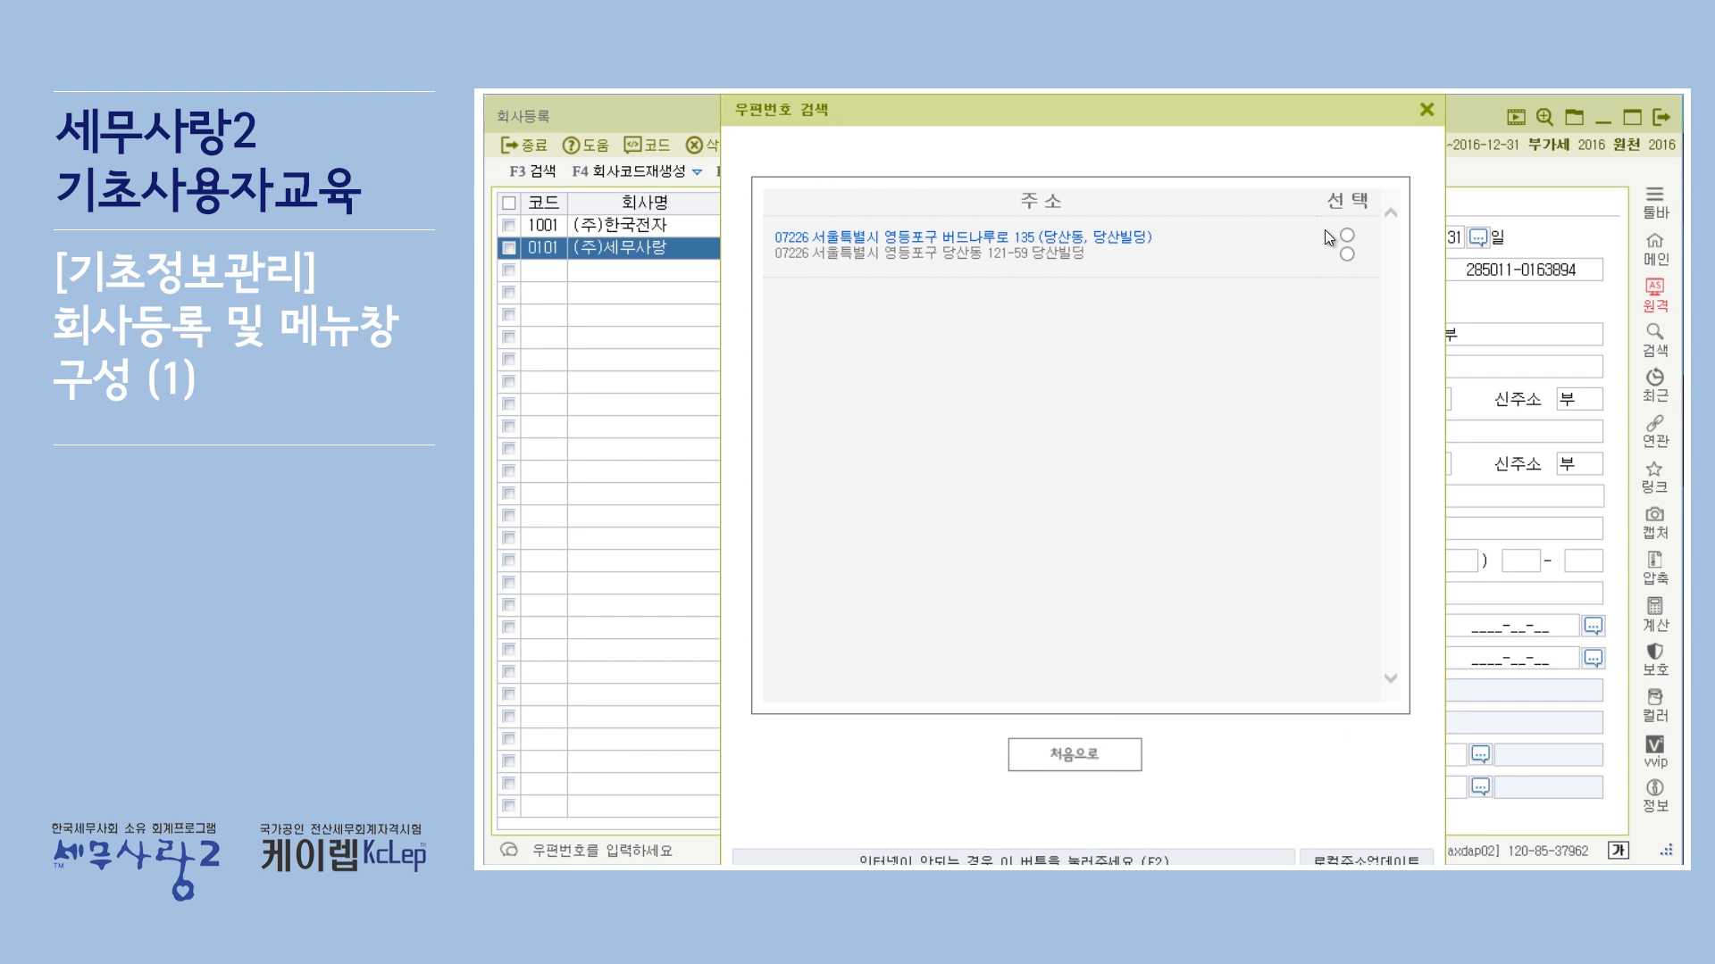
click(1349, 235)
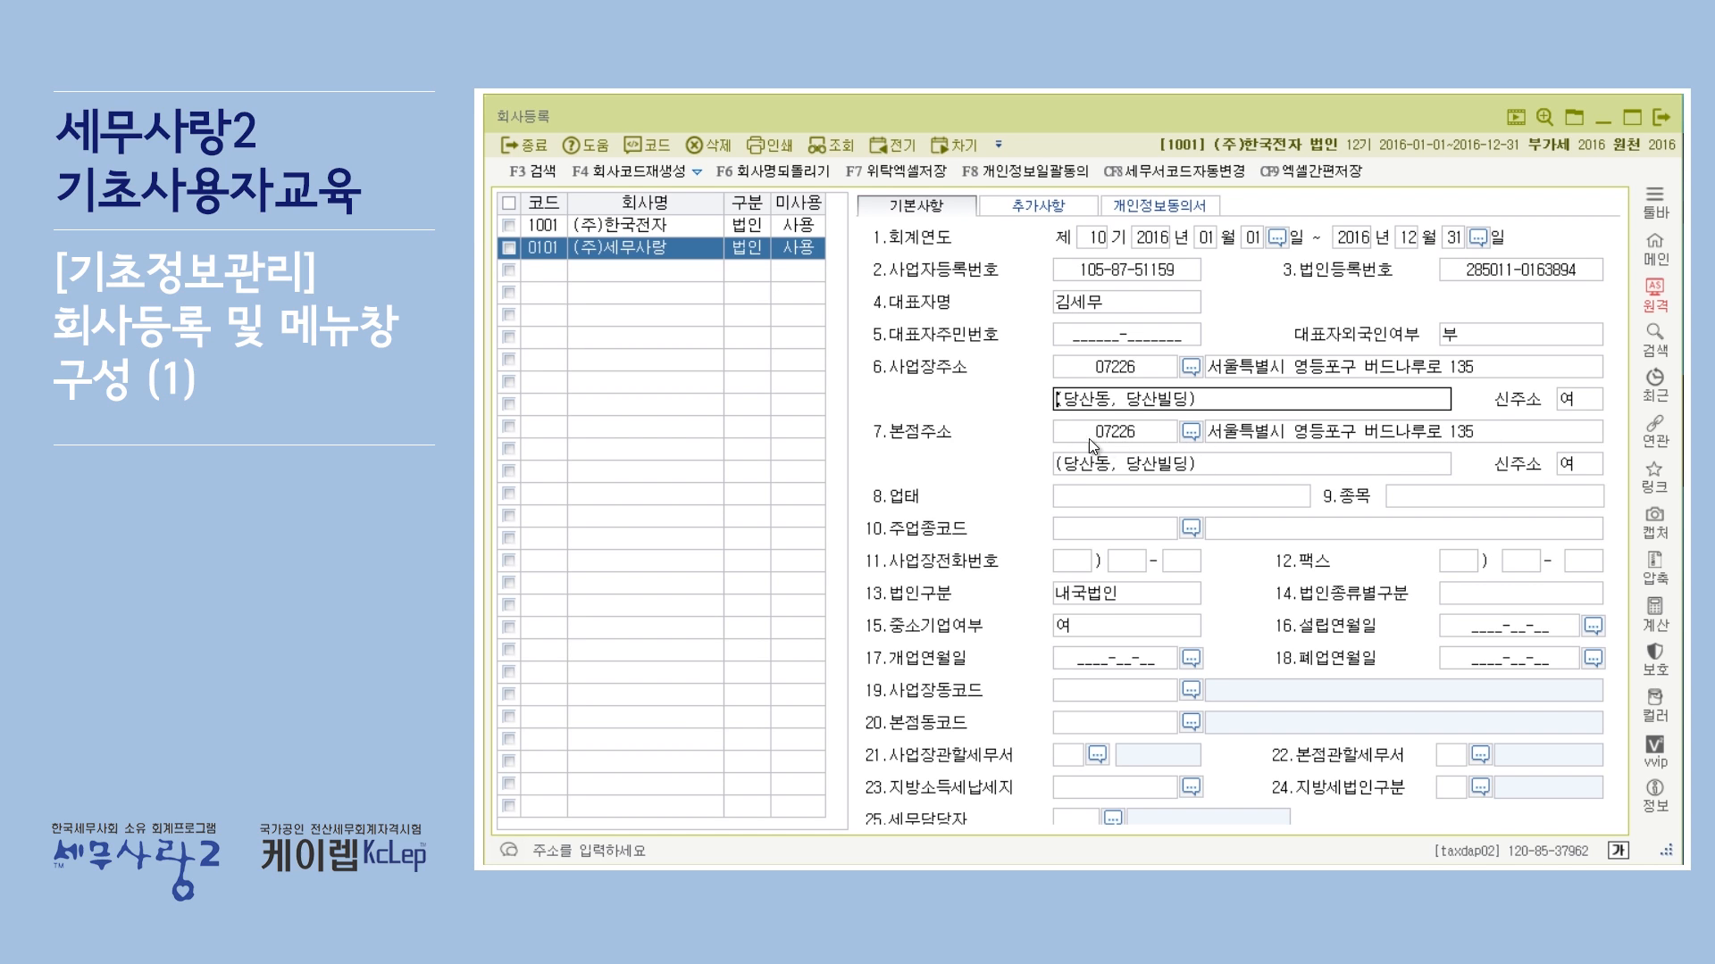
Step: Set the business type (업태) to 서비스 and the business item (종목) to 소프트웨어개발, following the certificate
click(1065, 436)
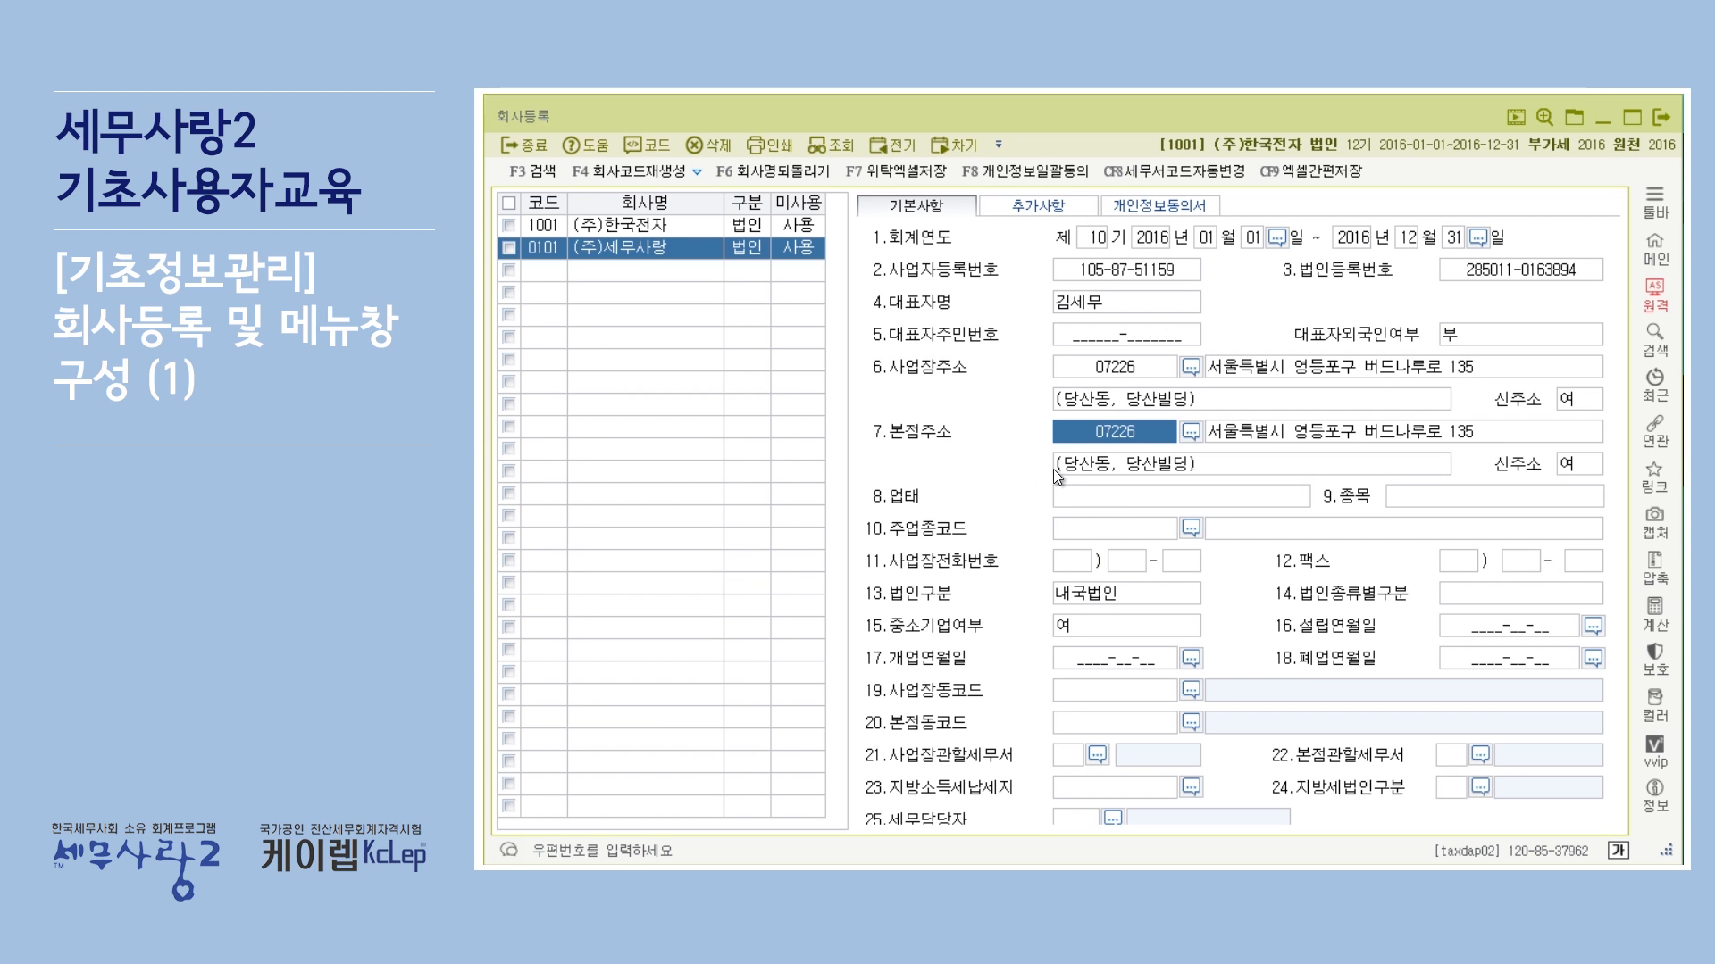
click(1093, 489)
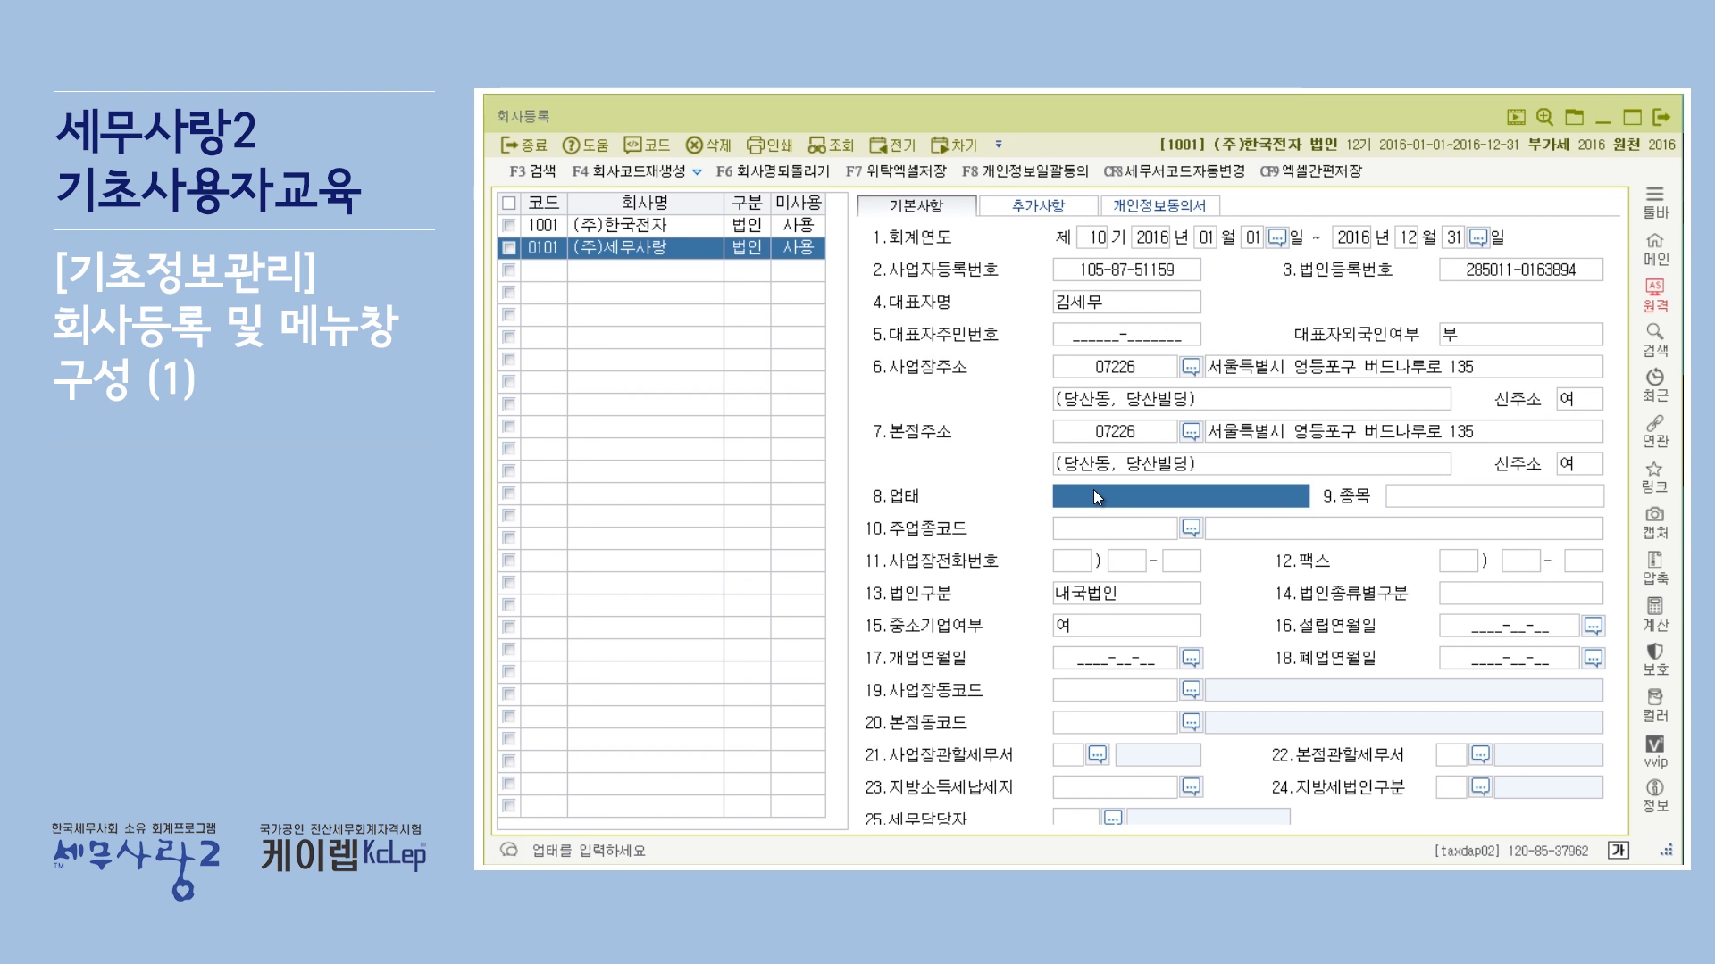
key(alt+Tab)
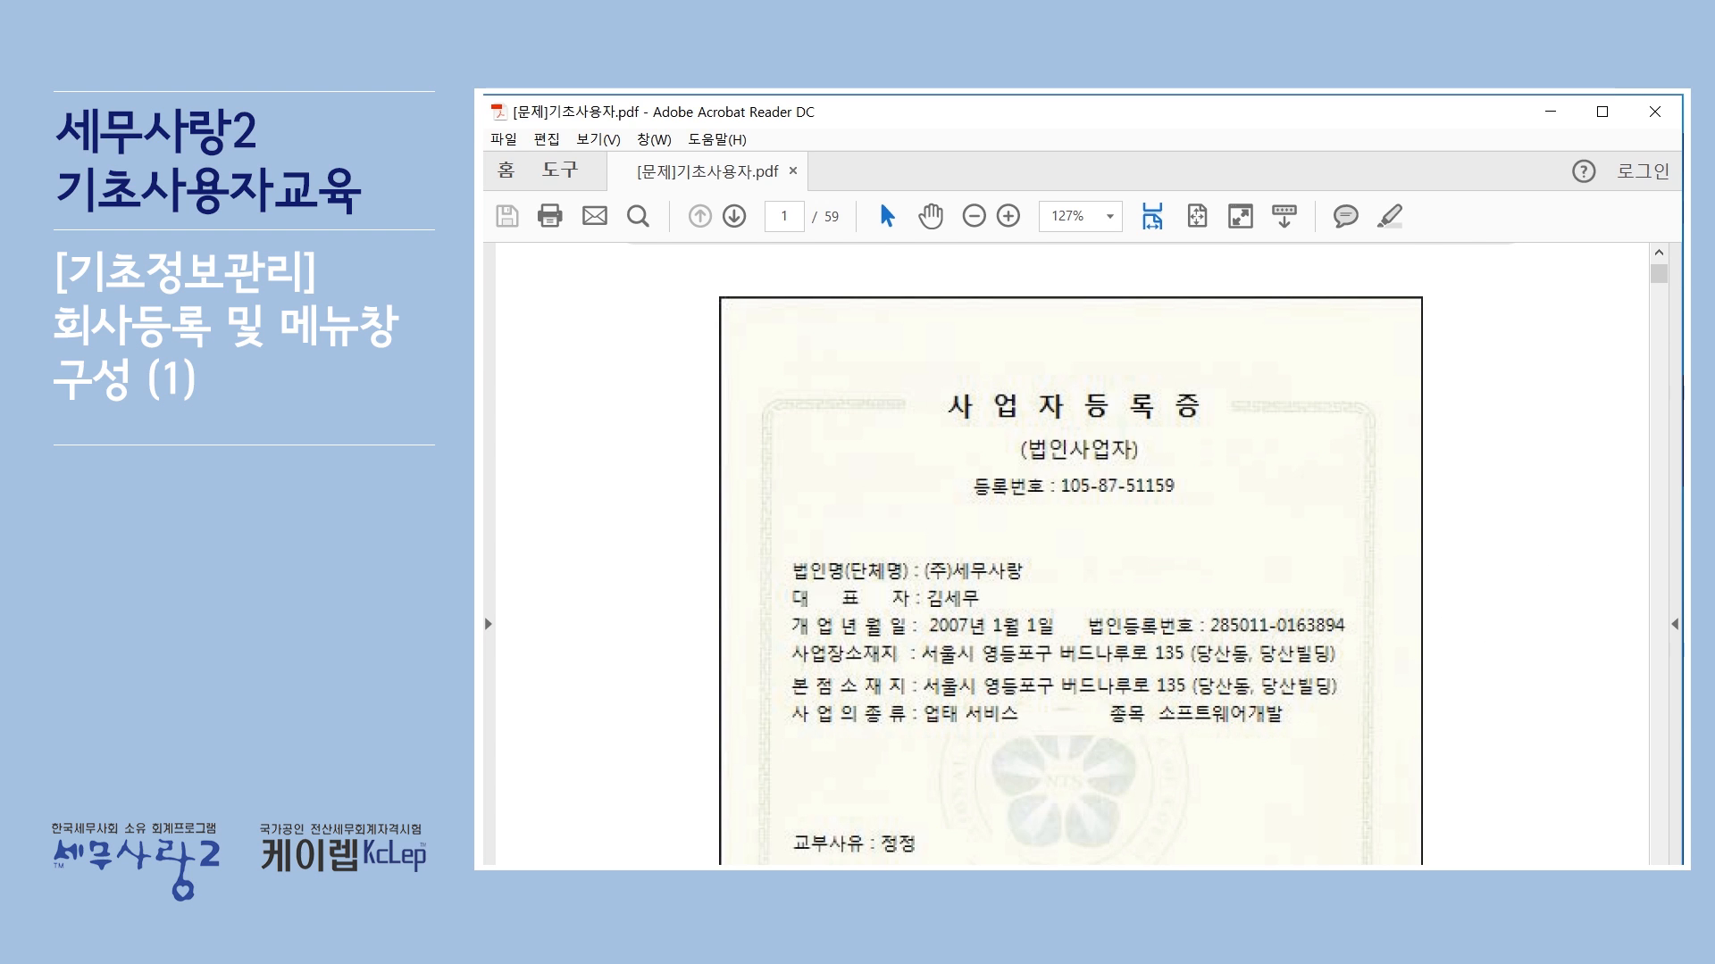
key(alt+Tab)
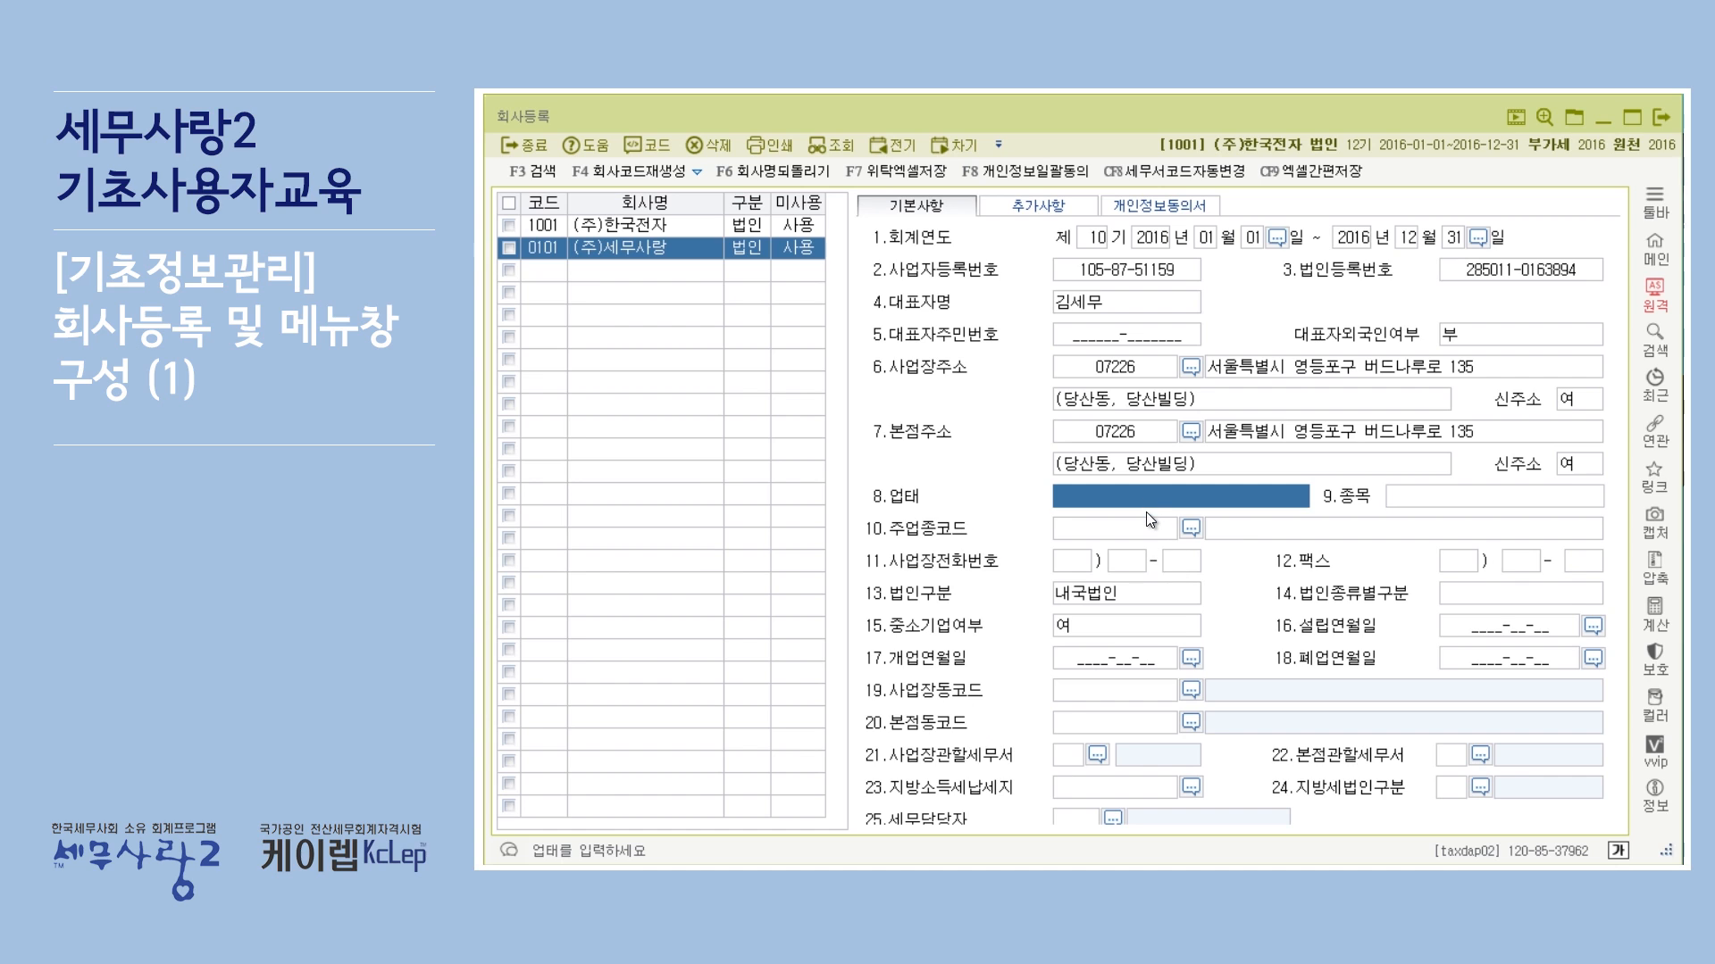
text(서)
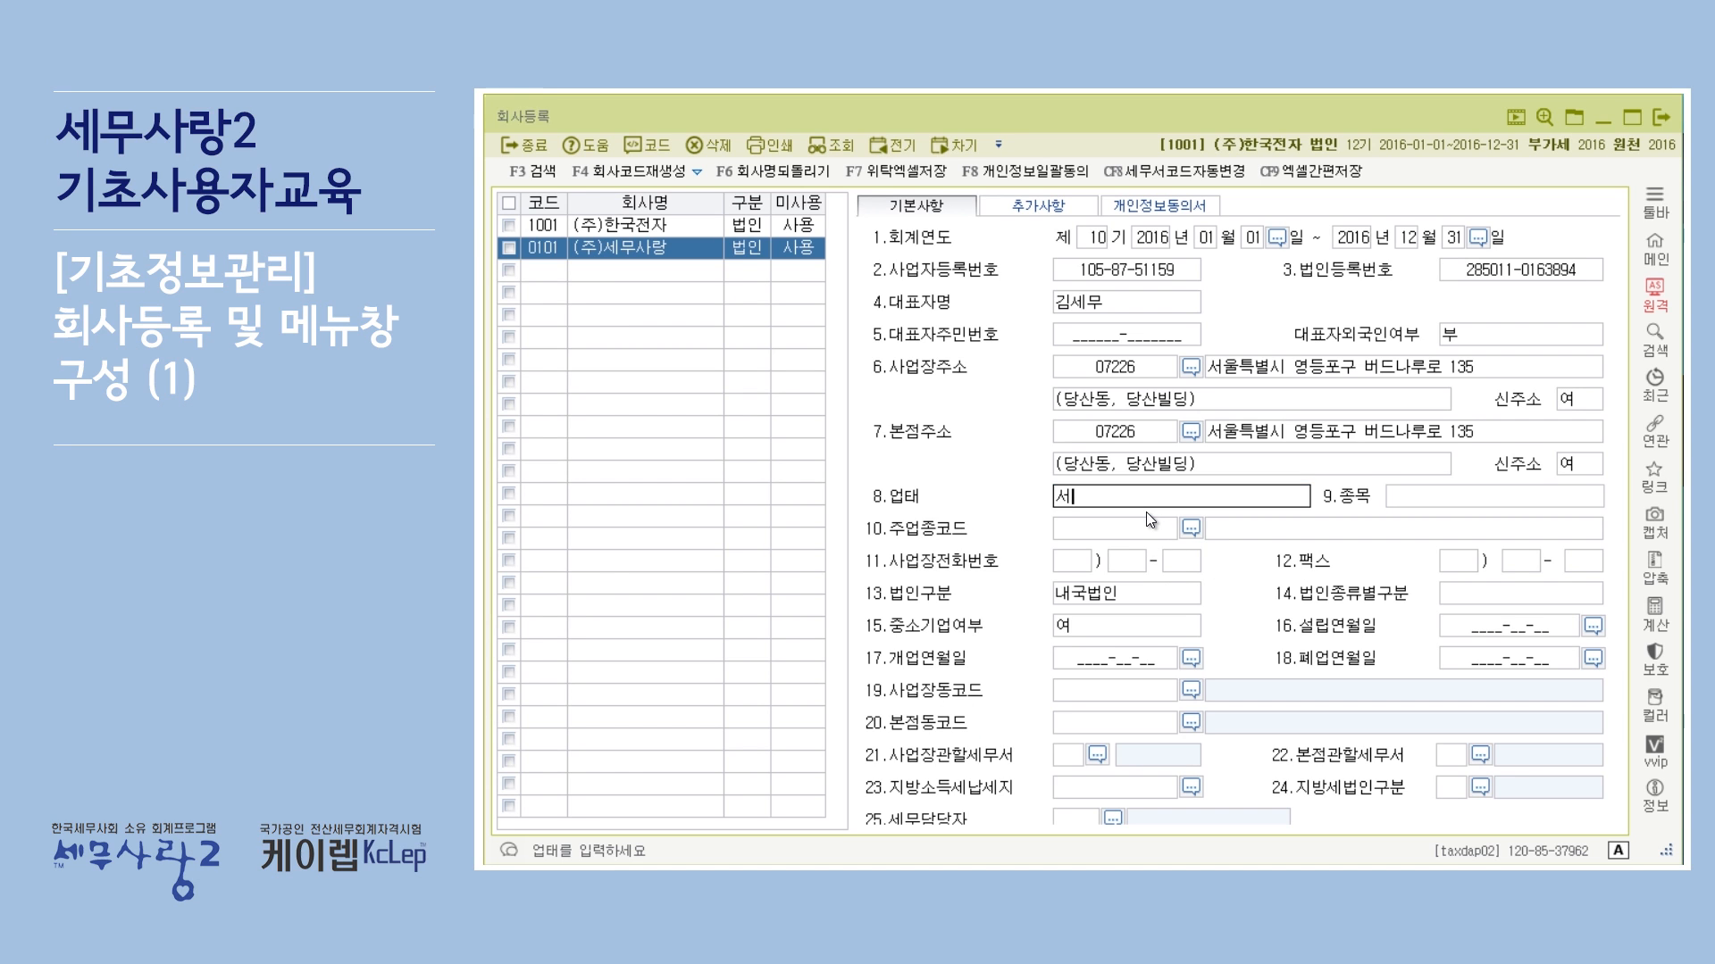
text(비스)
key(Return)
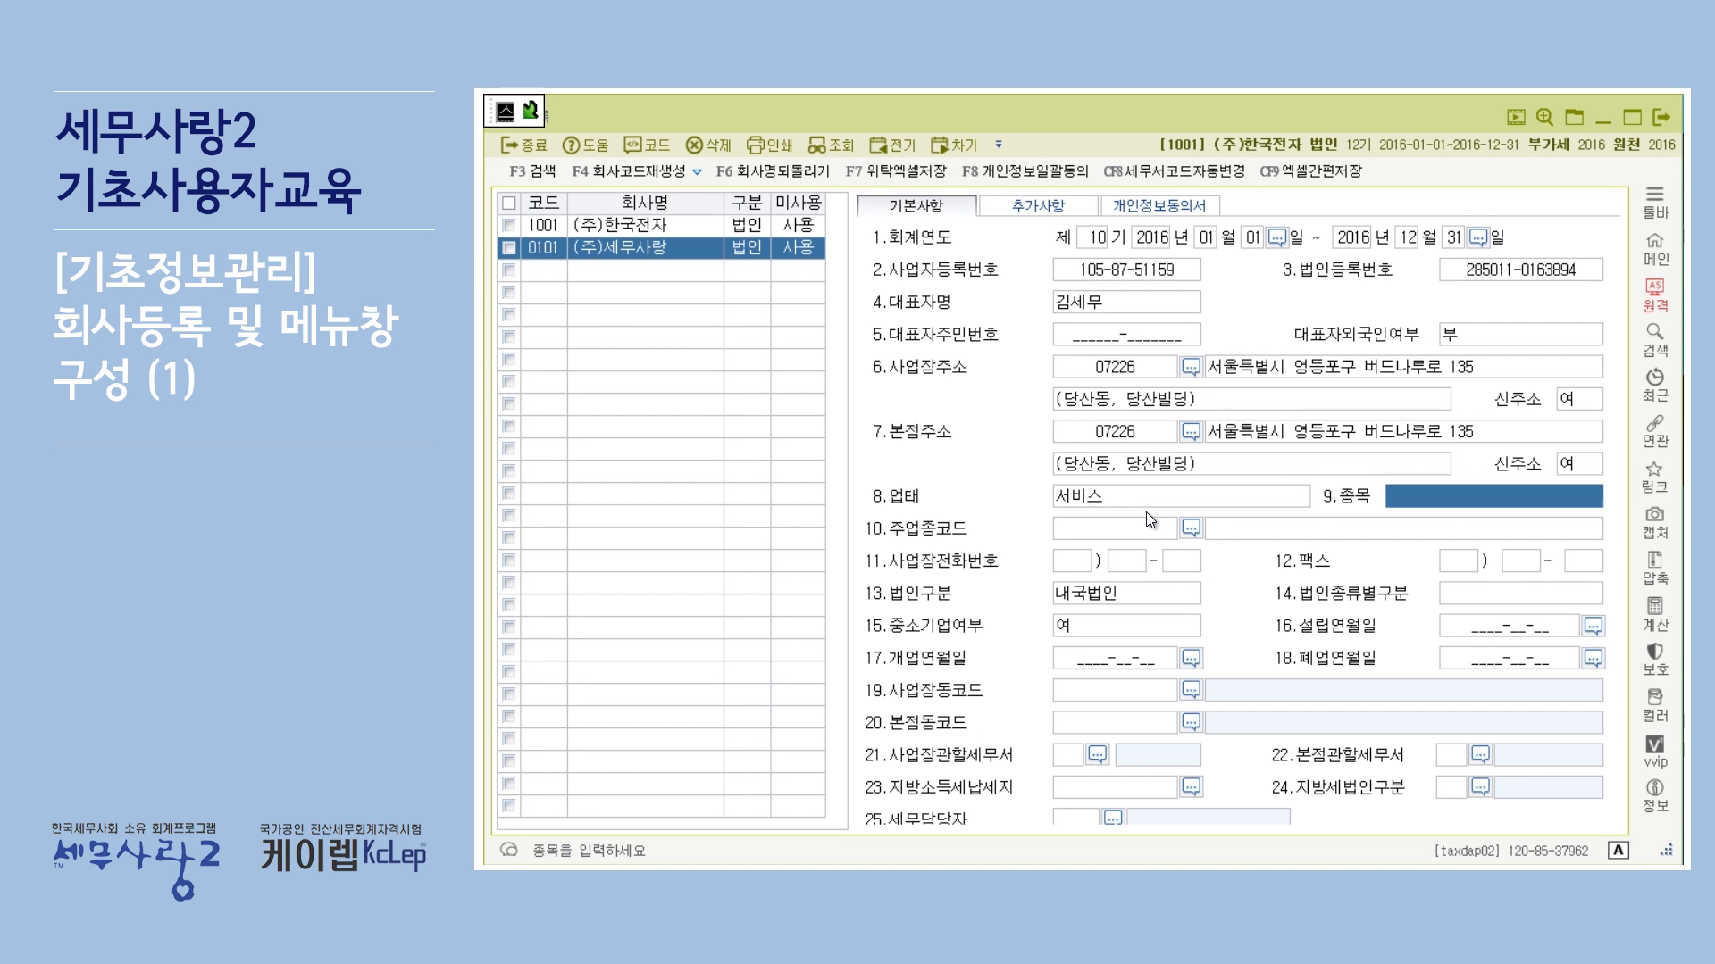
text(소프)
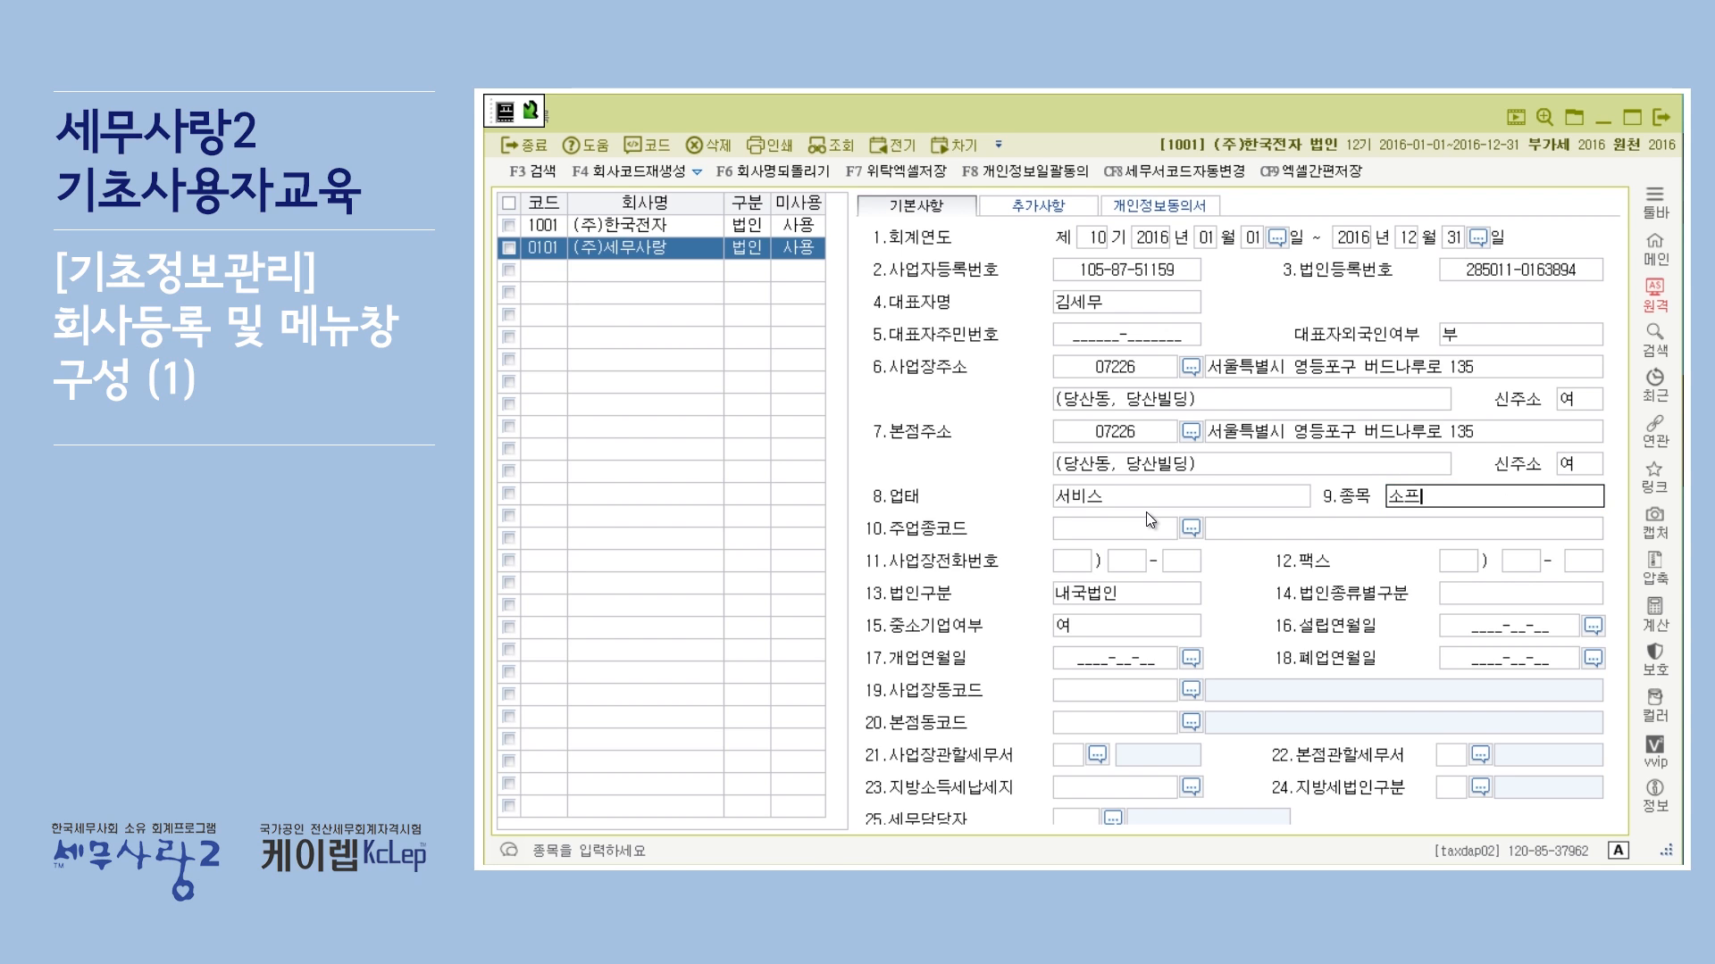
text(트우웨어개발)
key(Return)
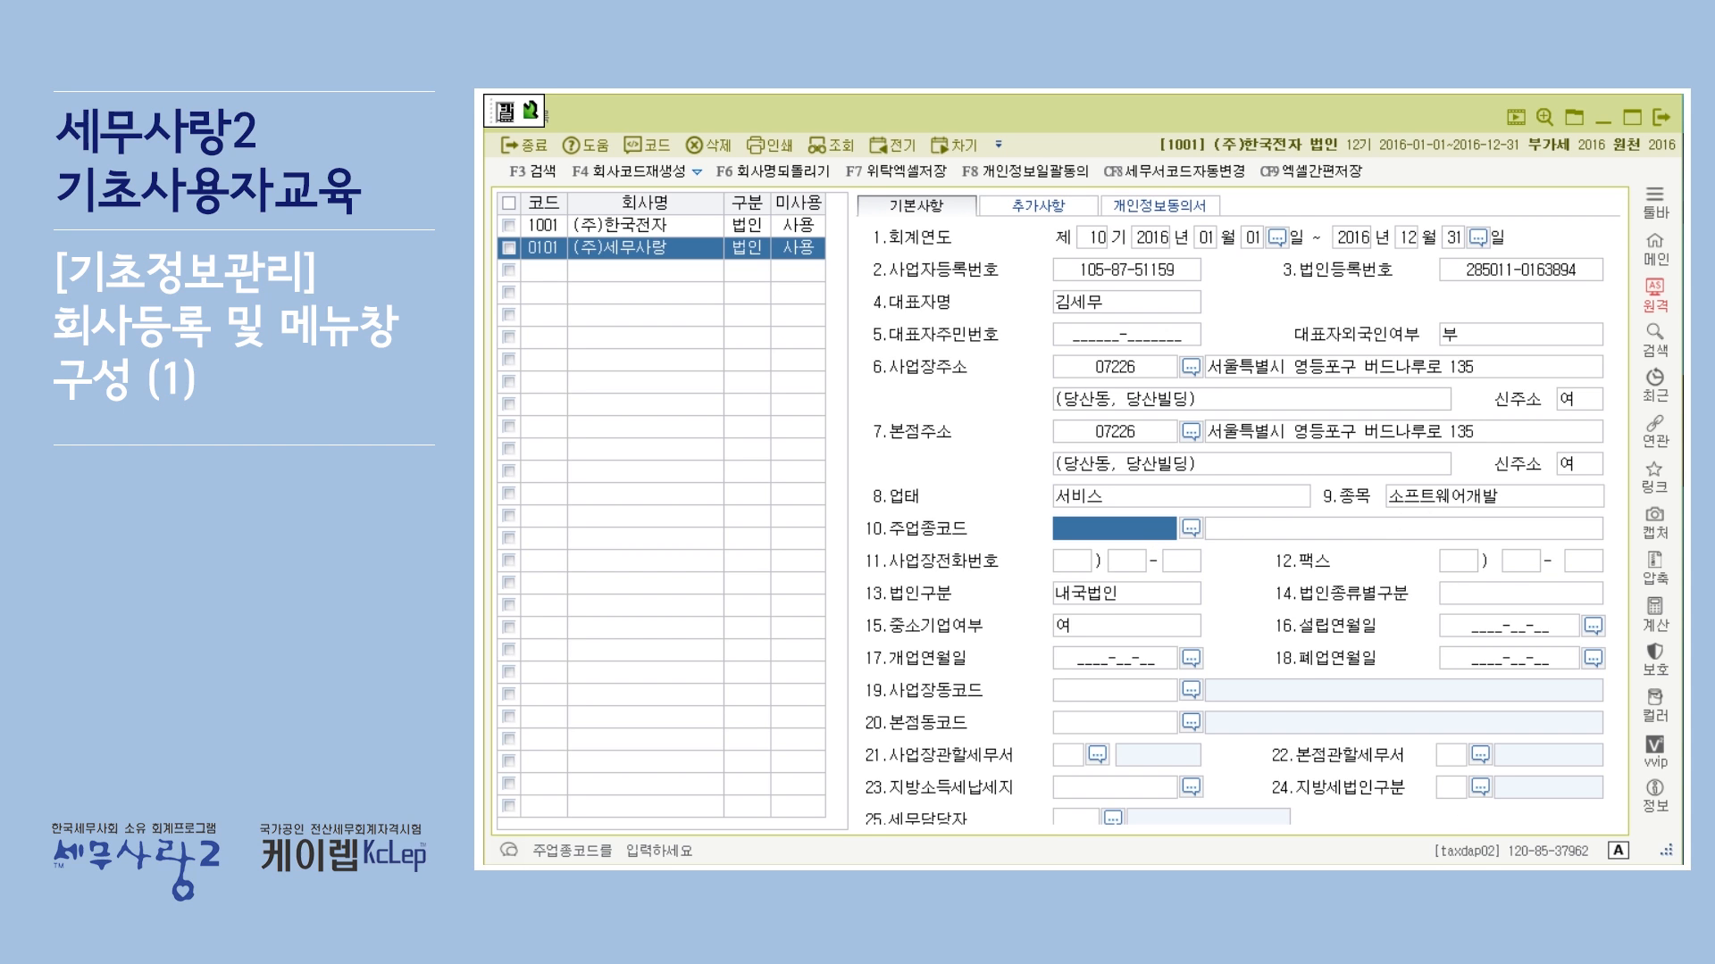
Step: Look up the industry code in the exercise PDF and set the main industry code (주업종코드) to 722000
key(alt+Tab)
scroll(1040, 416, up, 3)
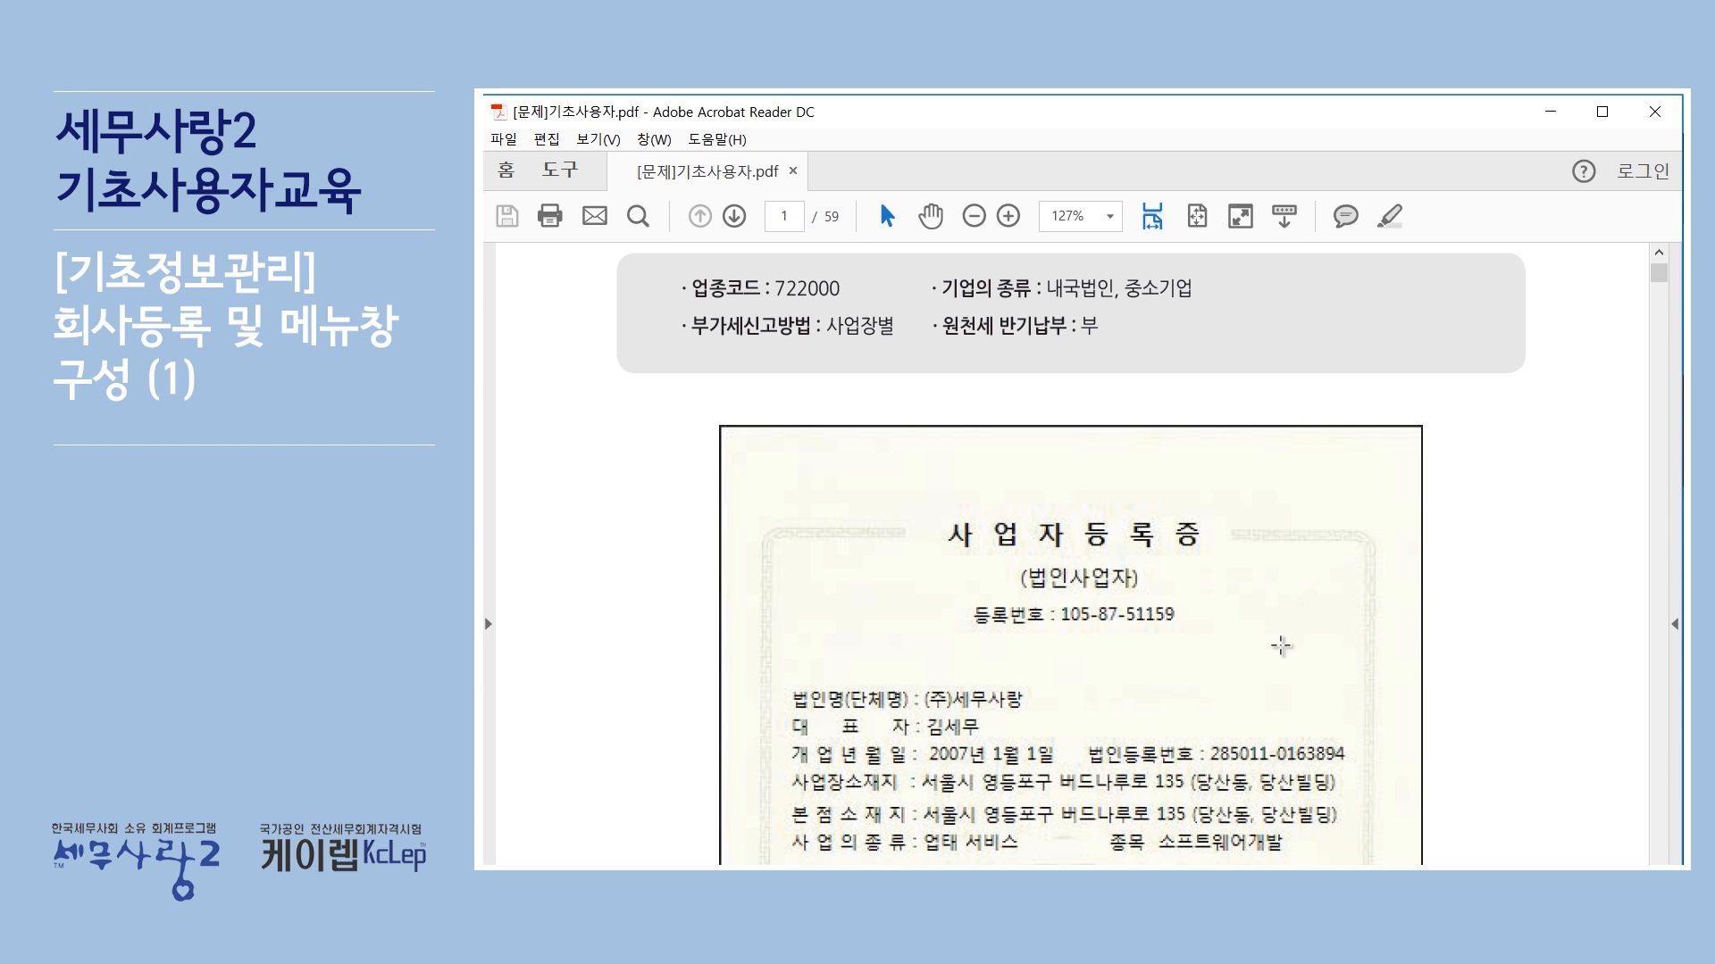
key(alt+Tab)
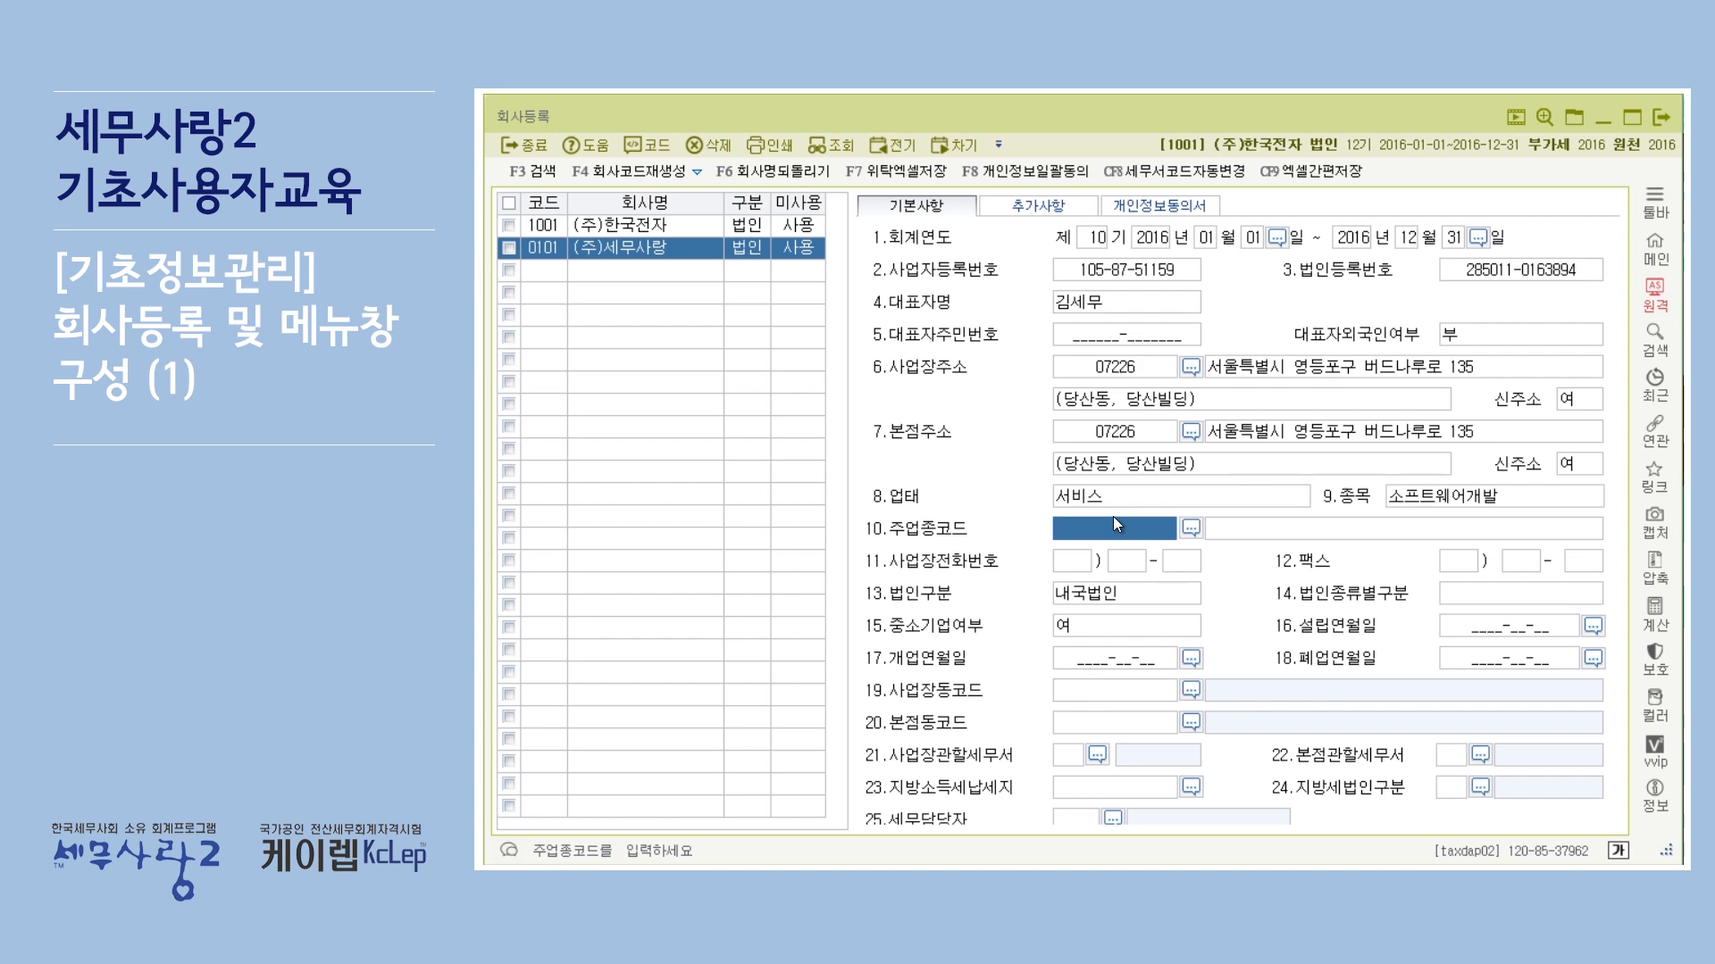
text(7)
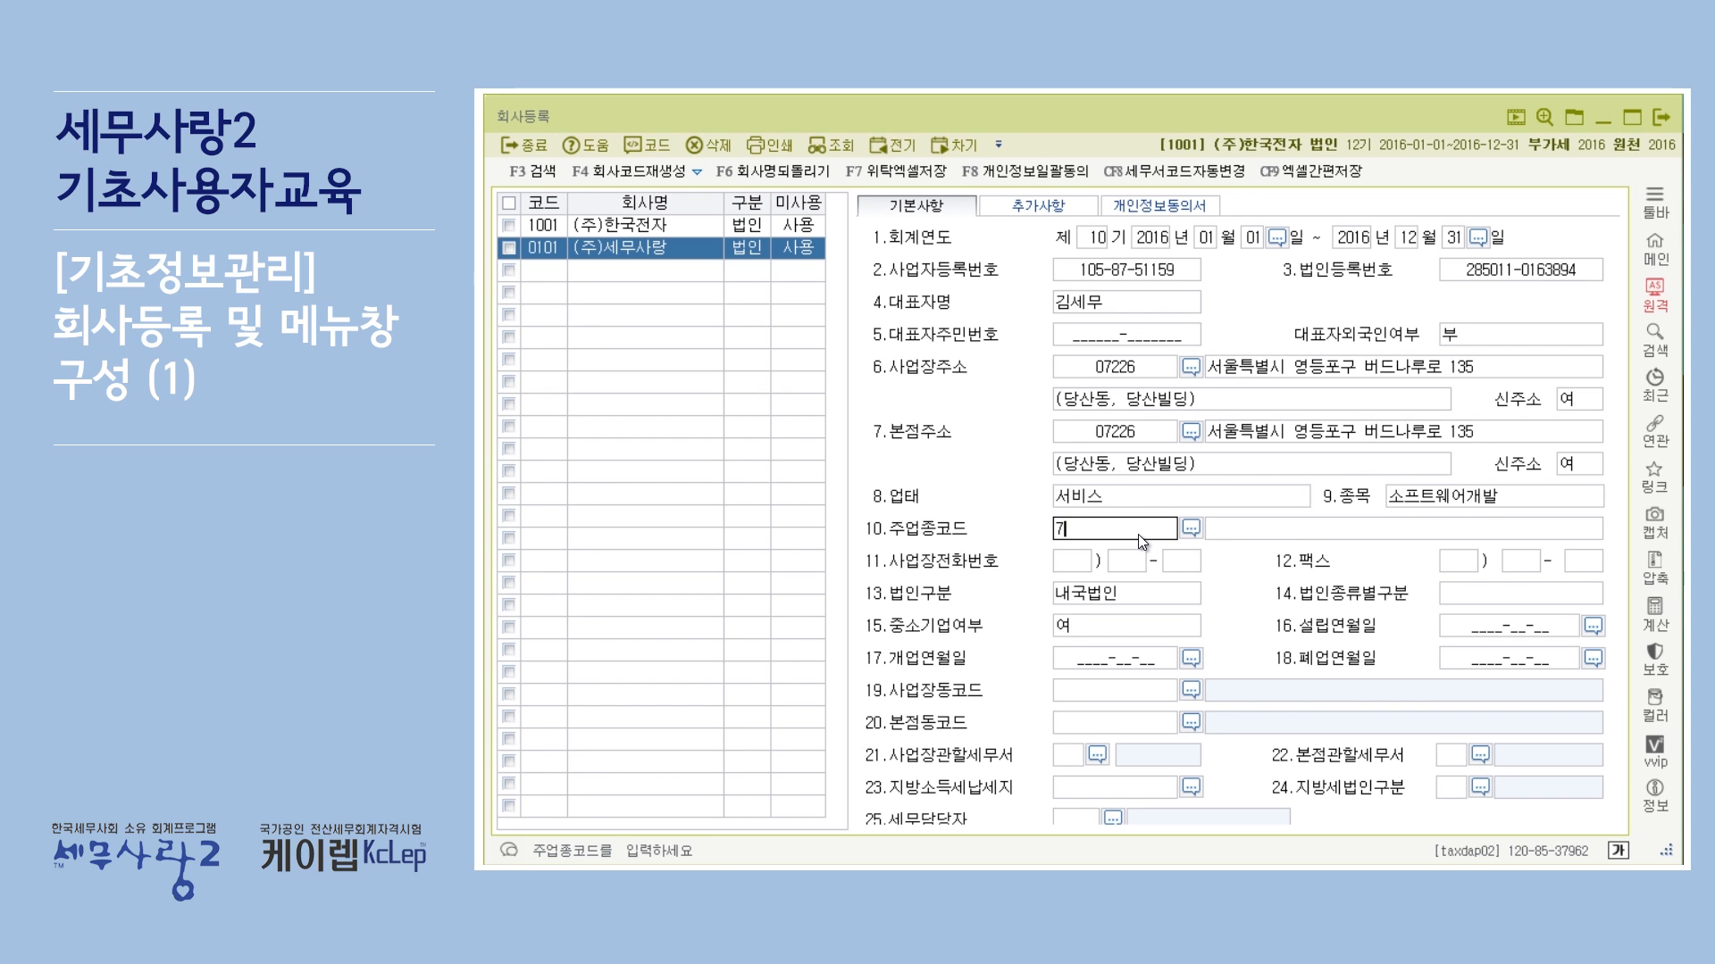
text(22000)
key(Return)
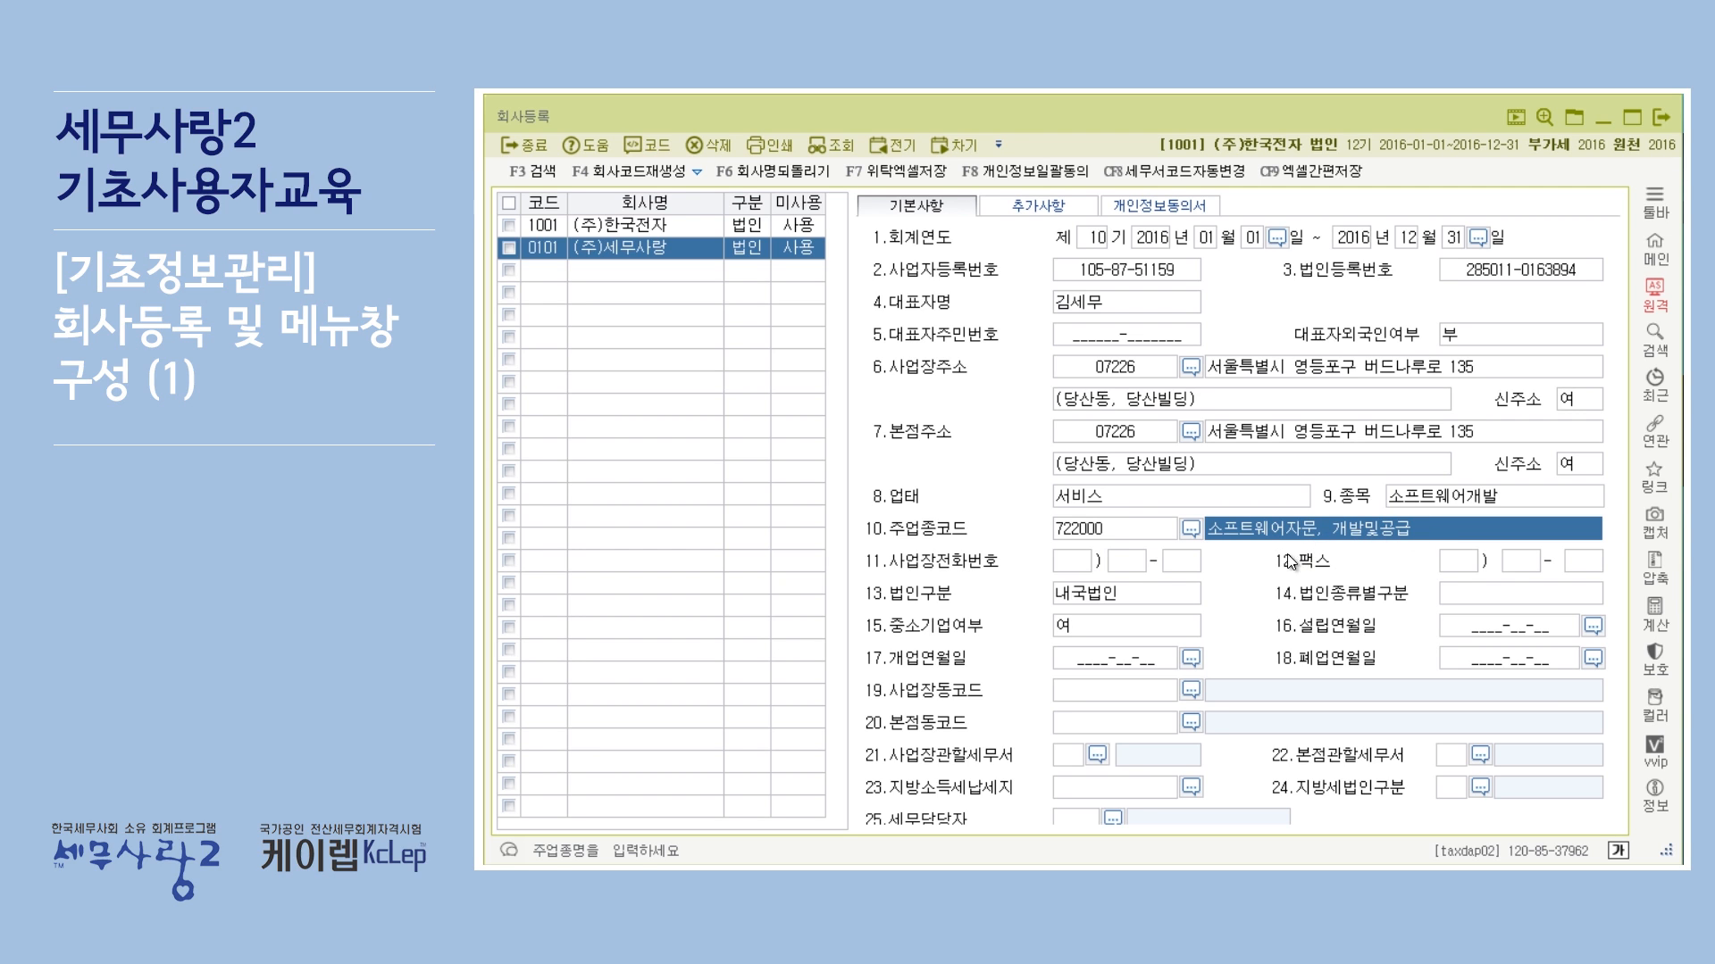
Step: Pass through the business phone and fax number fields, leaving them blank
click(1079, 557)
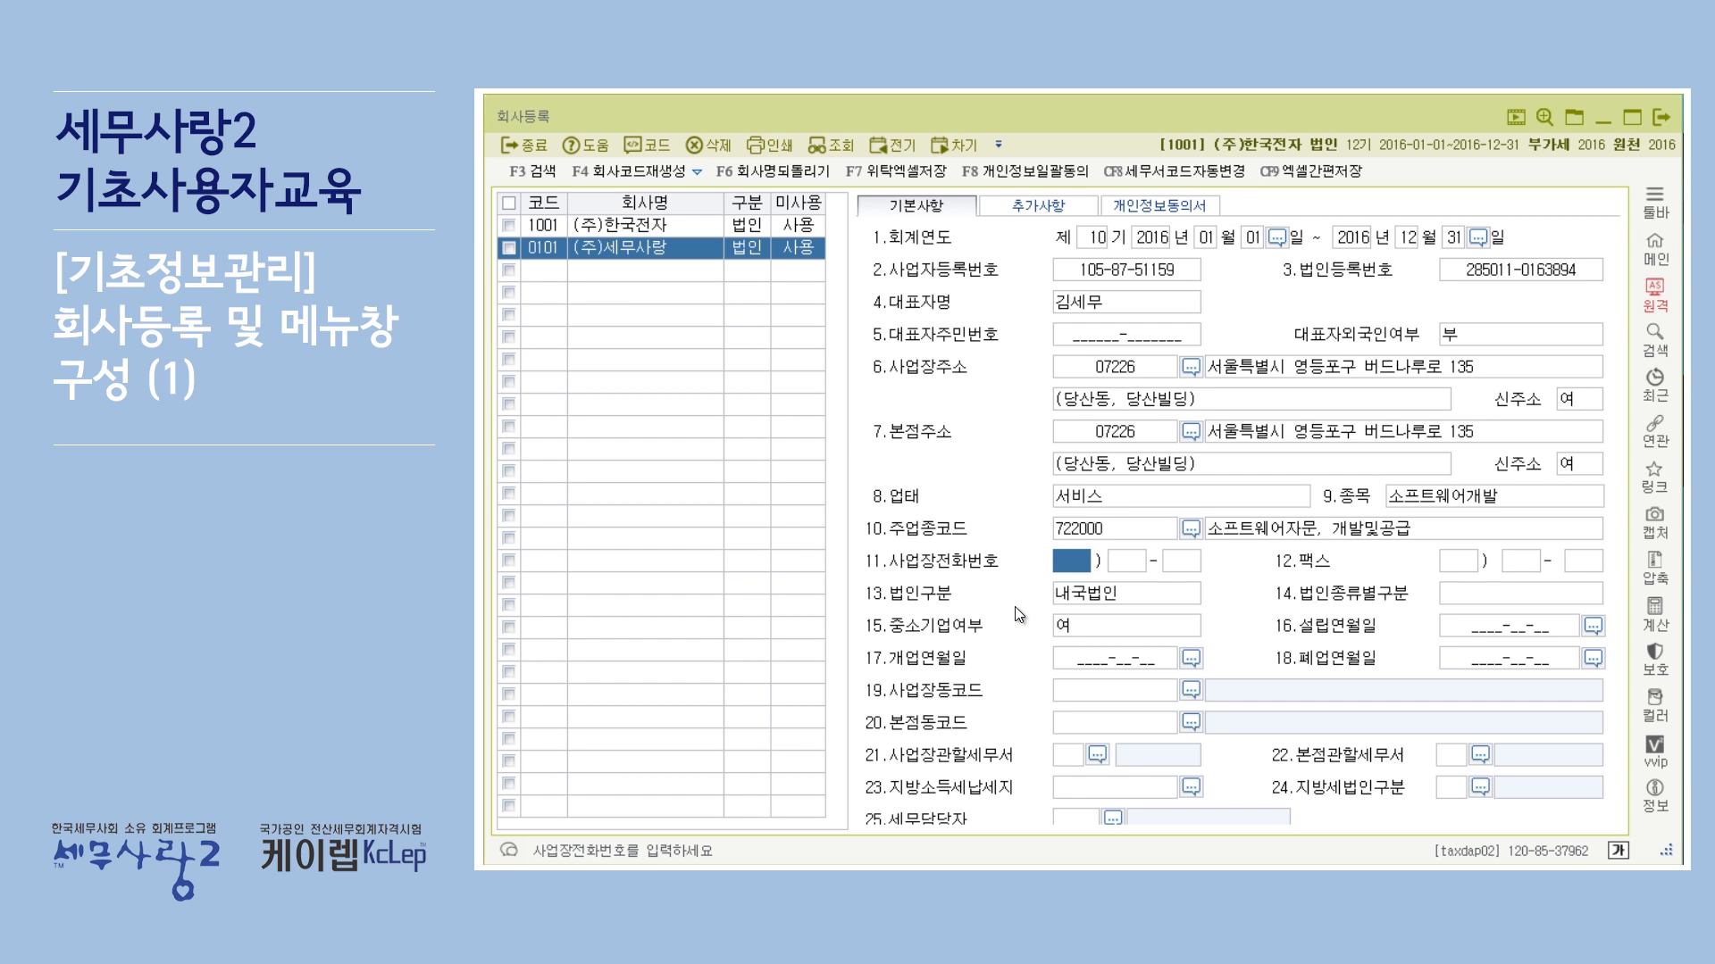
key(Return)
key(Return)
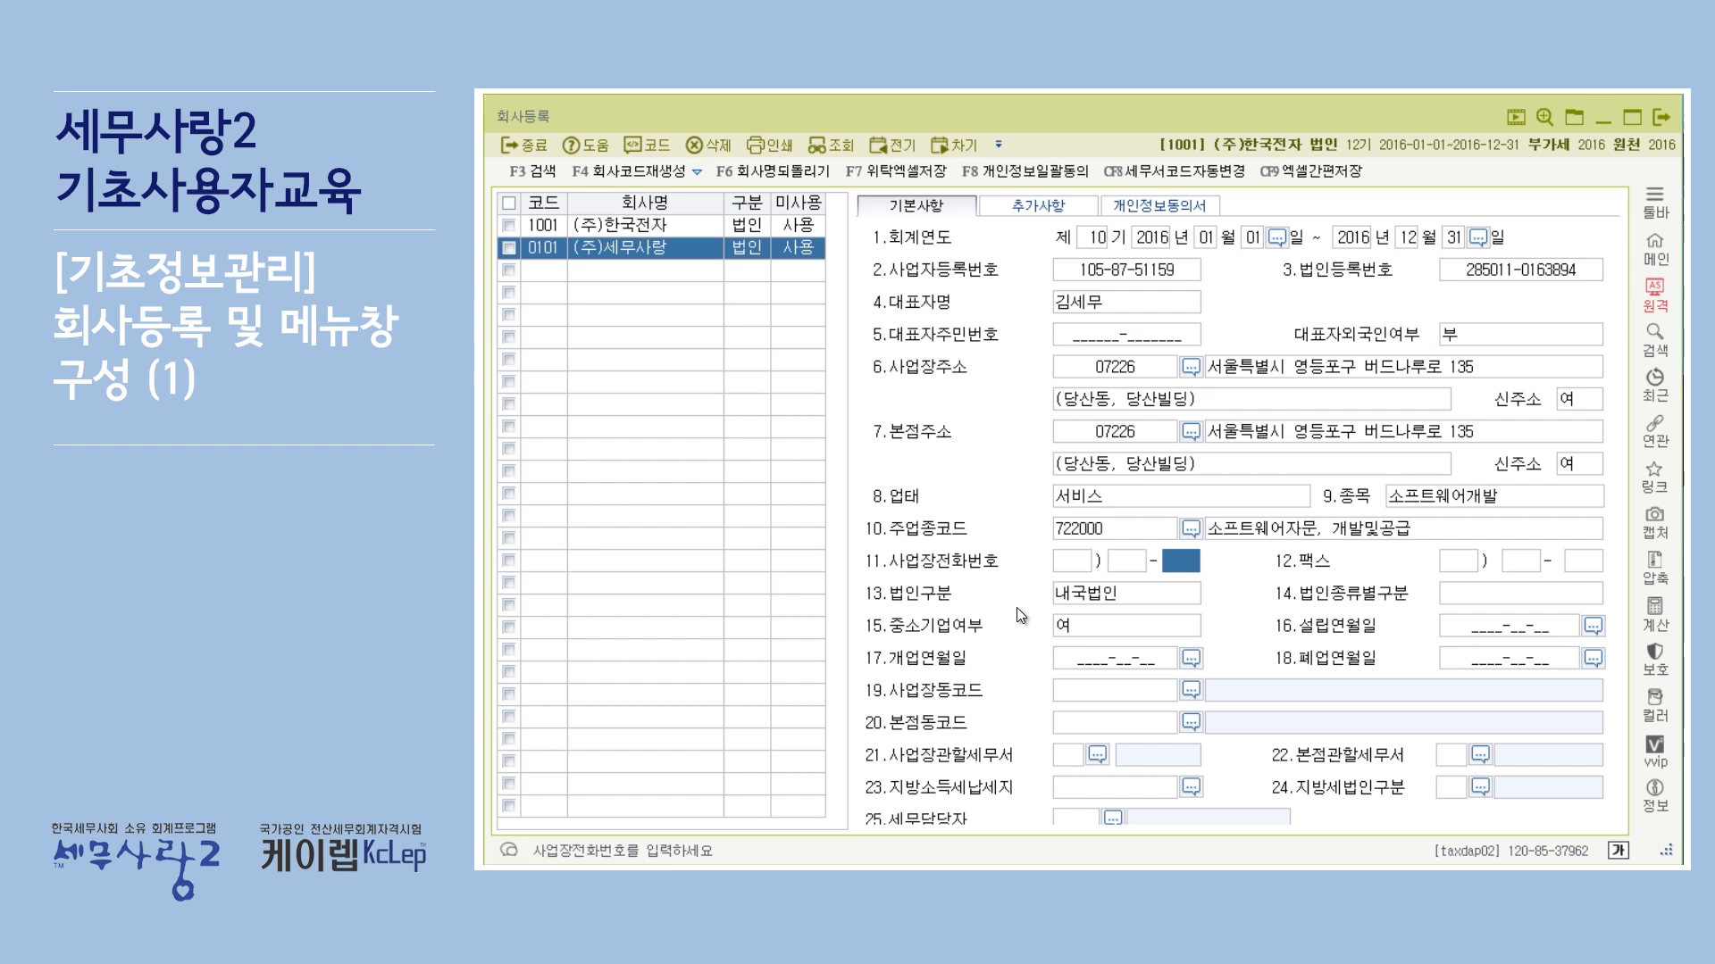
key(Return)
key(Return)
key(Return)
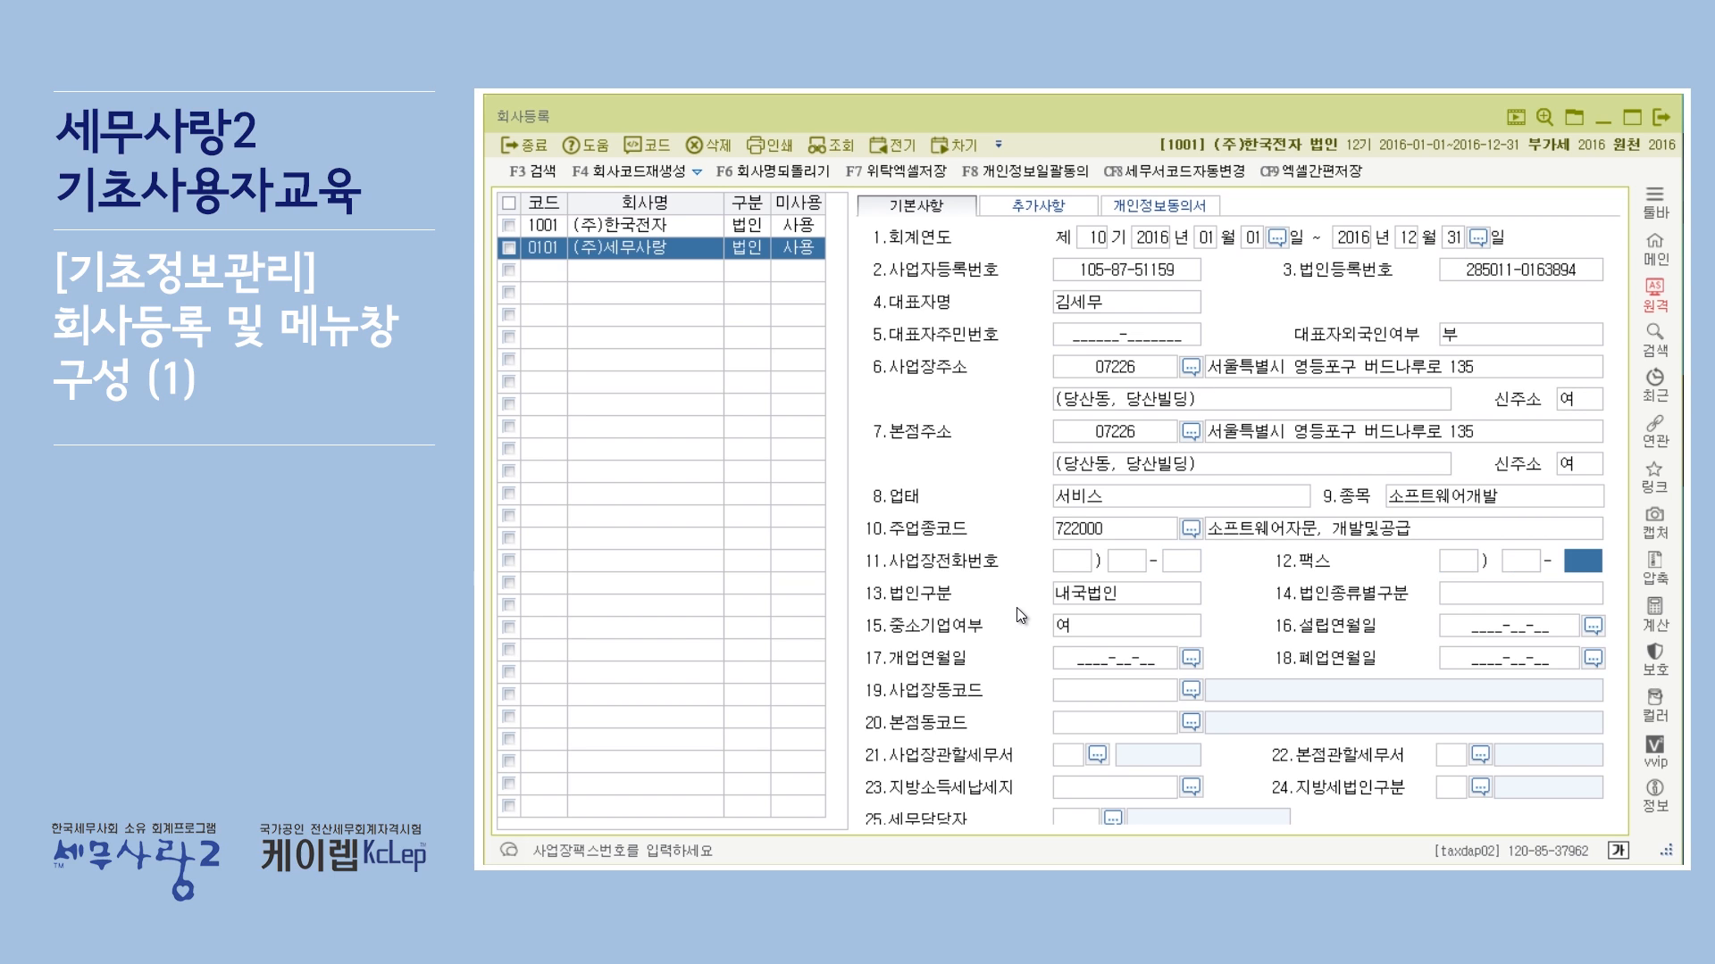